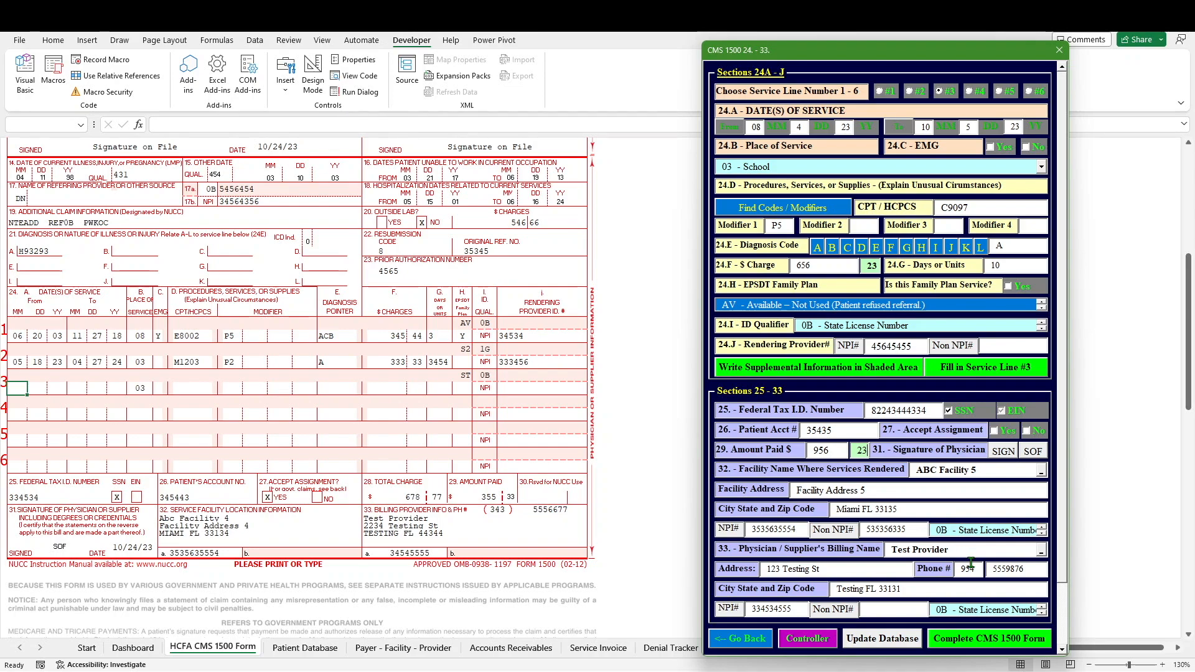
# Step: Complete the CMS 1500 claim form to bring up the payment model question for Test Provider
pyautogui.click(979, 636)
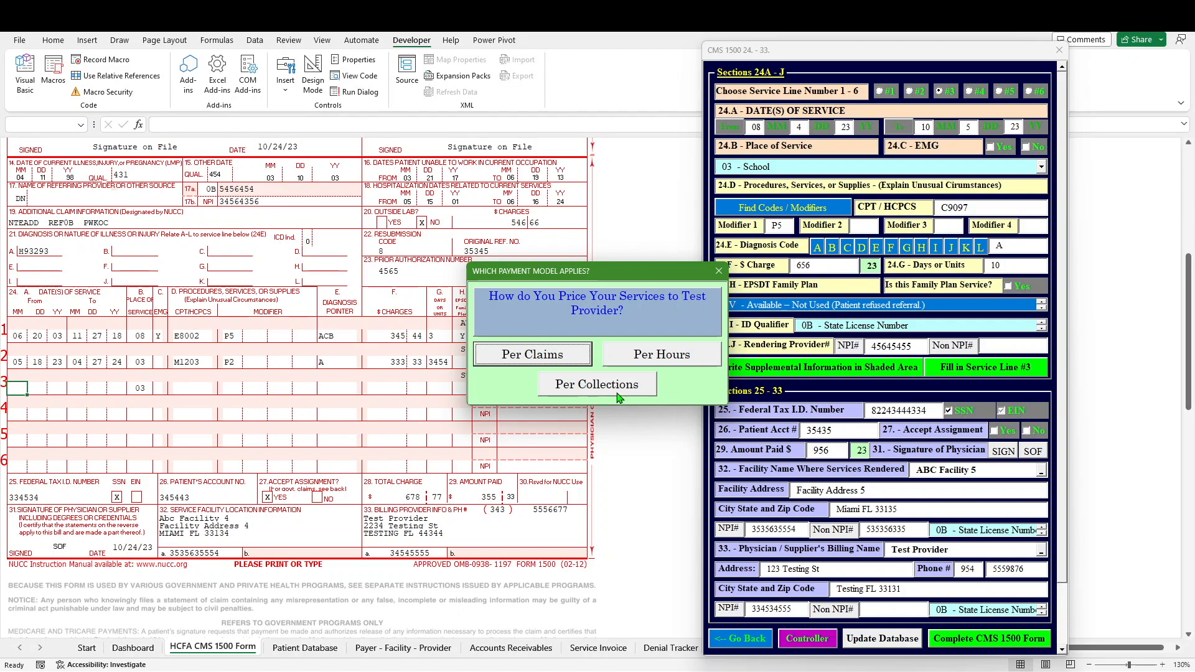
# Step: Back out of closing the payment-model question and pick Per Claims pricing for Test Provider
pyautogui.click(722, 272)
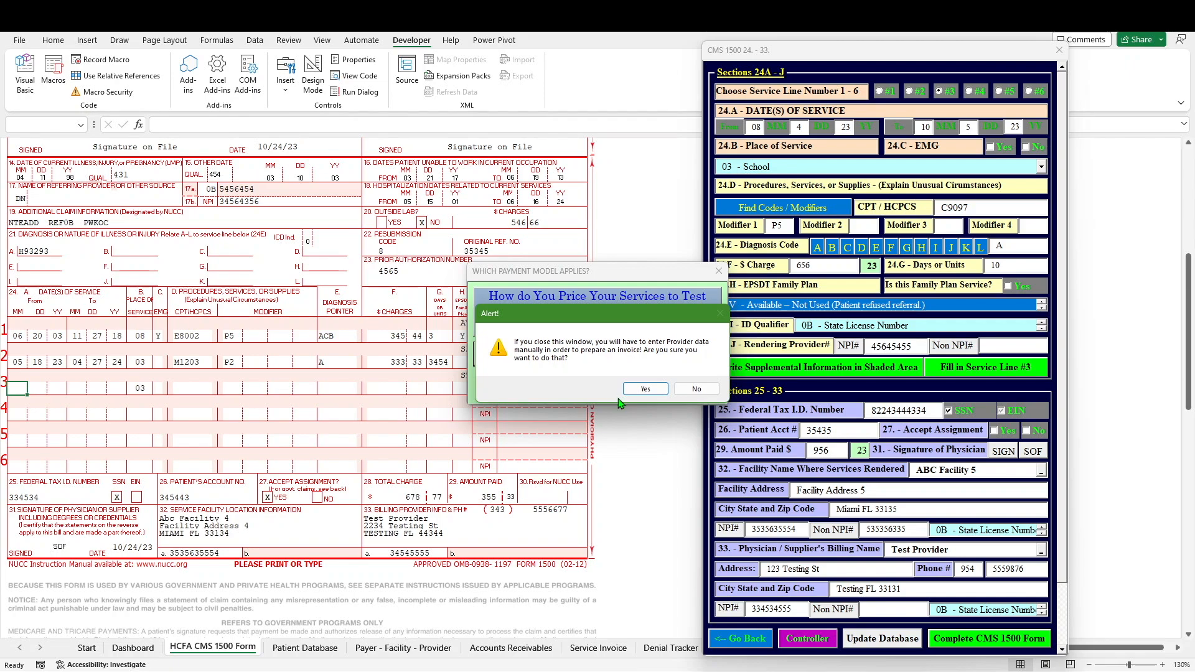
pyautogui.click(696, 390)
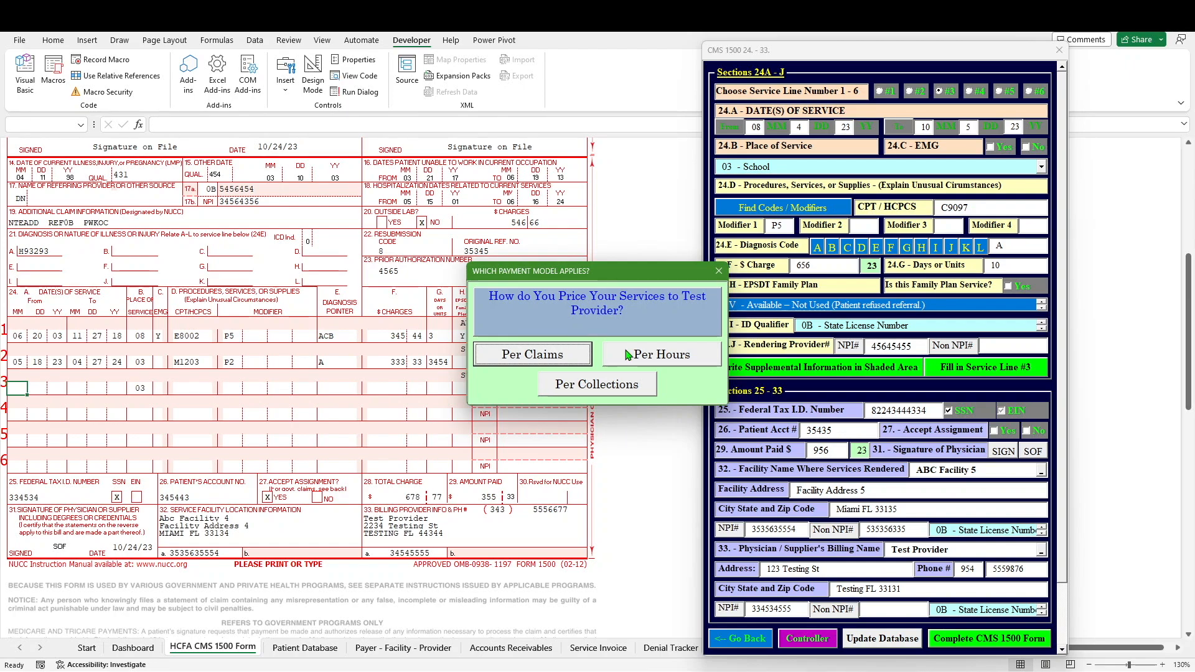
pyautogui.click(553, 359)
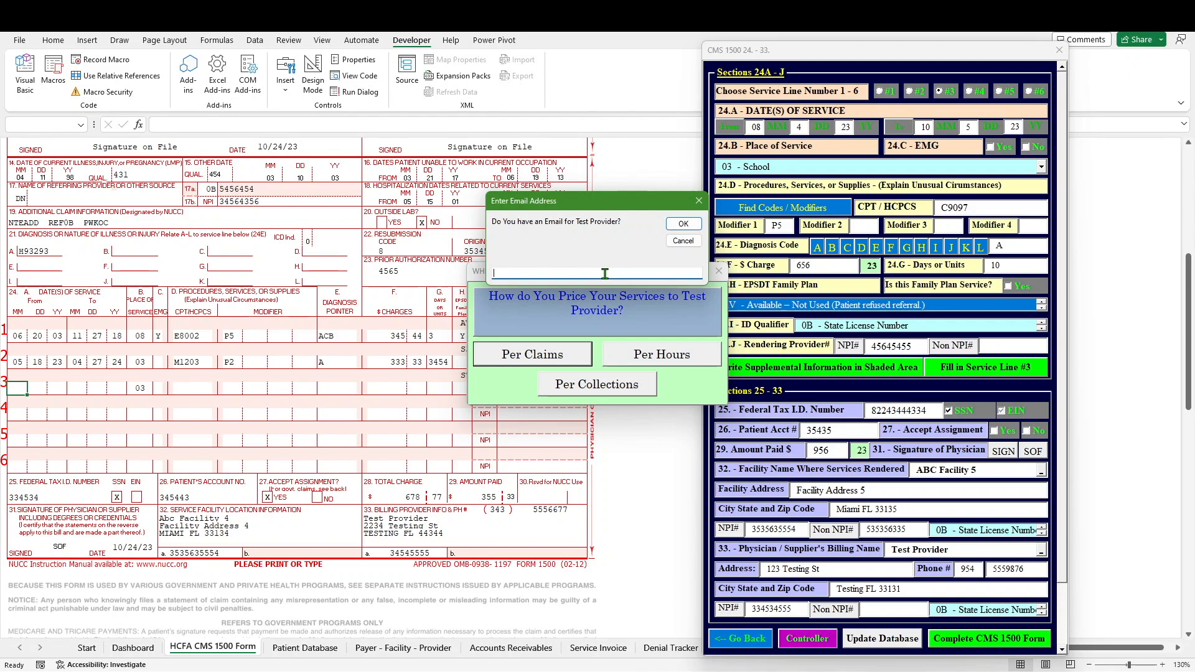
# Step: Enter the provider's e-mail address, confirm it, and accept invoicing the new Test Provider account
pyautogui.write('clientemail@email.com')
pyautogui.click(679, 228)
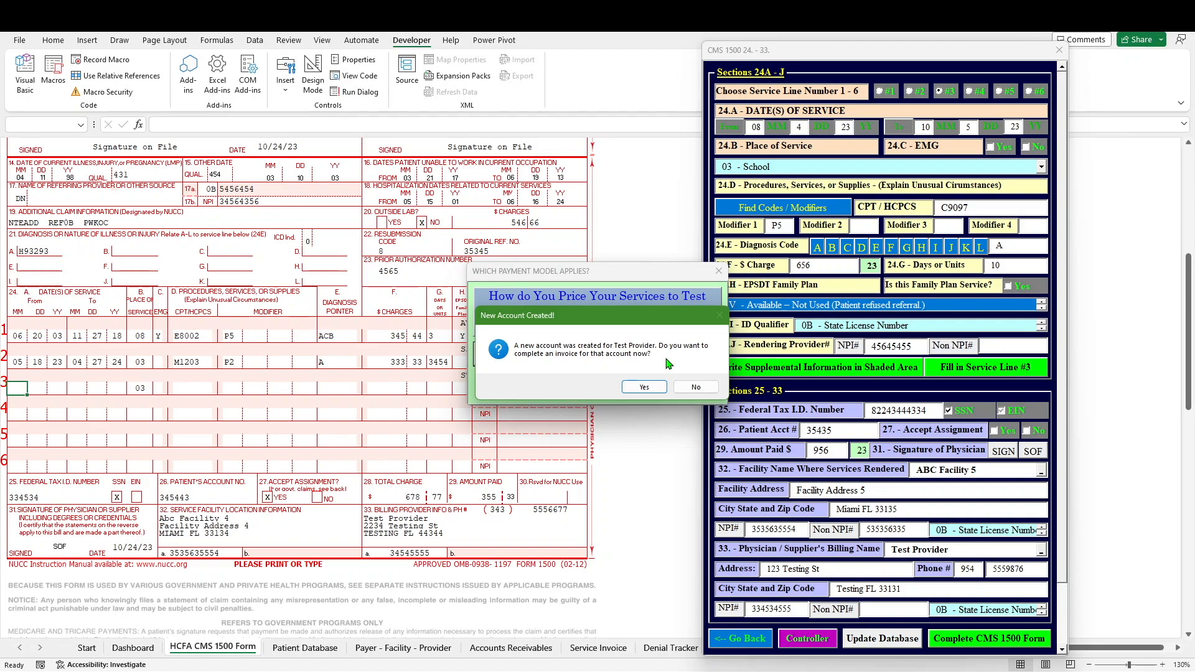
pyautogui.click(644, 387)
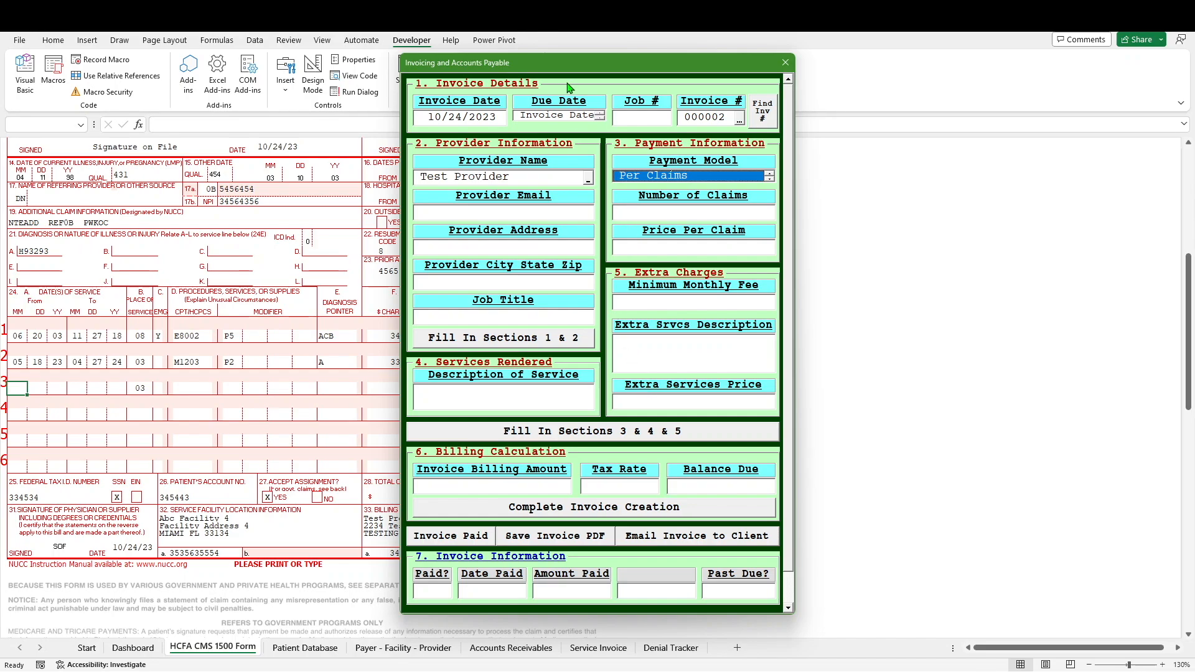
# Step: Drag the Invoicing and Accounts Payable form to the right side of the screen
pyautogui.moveTo(569, 70); pyautogui.dragTo(801, 73)
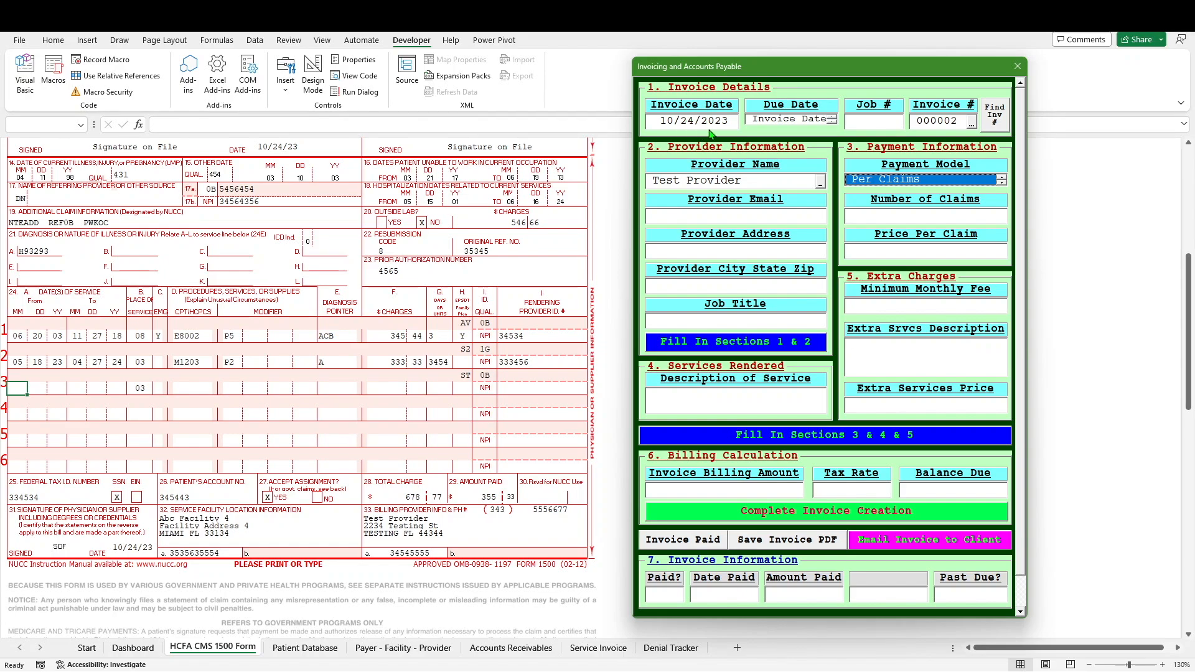
# Step: Set the invoice's Due Date term to Net + 7
pyautogui.click(832, 122)
pyautogui.click(832, 122)
pyautogui.click(832, 122)
pyautogui.click(832, 122)
pyautogui.click(832, 122)
pyautogui.click(831, 121)
pyautogui.click(832, 122)
pyautogui.click(832, 121)
pyautogui.click(817, 122)
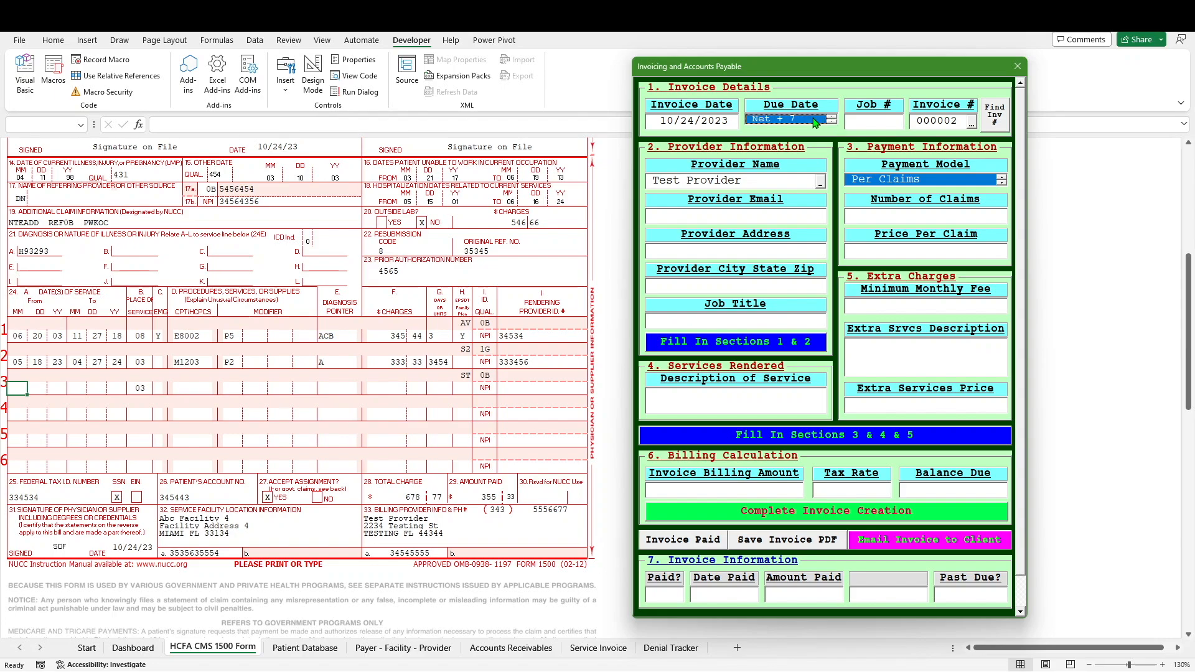
# Step: Enter 455 as the invoice's job number
pyautogui.click(887, 119)
pyautogui.write('455')
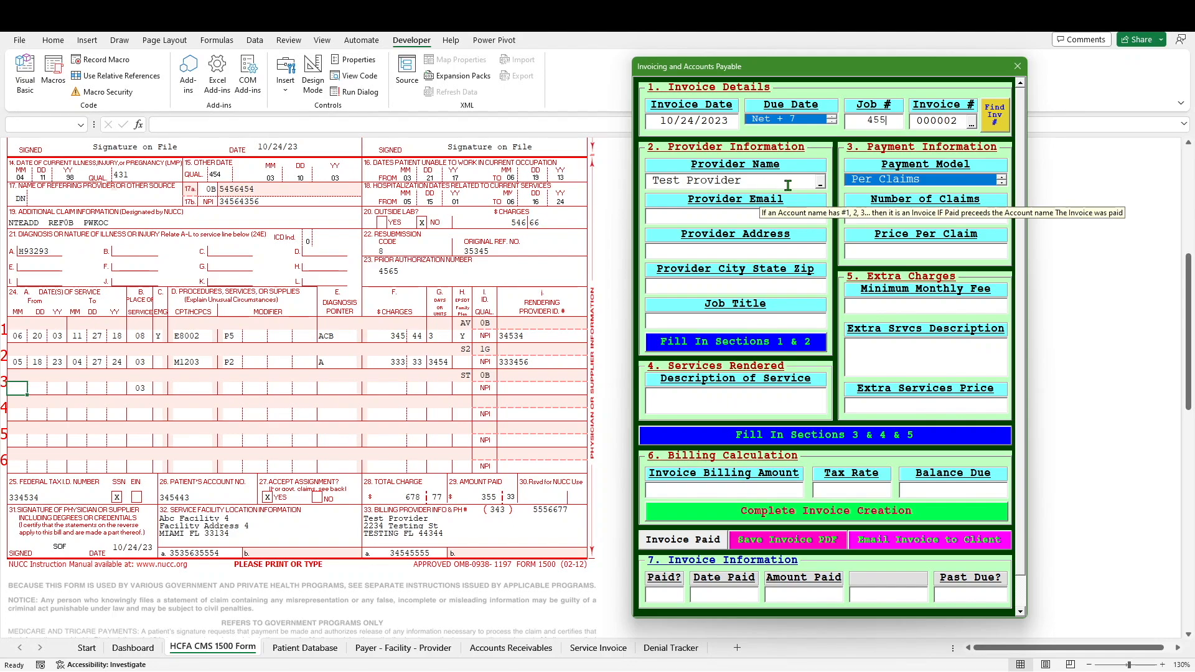
pyautogui.click(820, 183)
pyautogui.moveTo(822, 204); pyautogui.dragTo(822, 200)
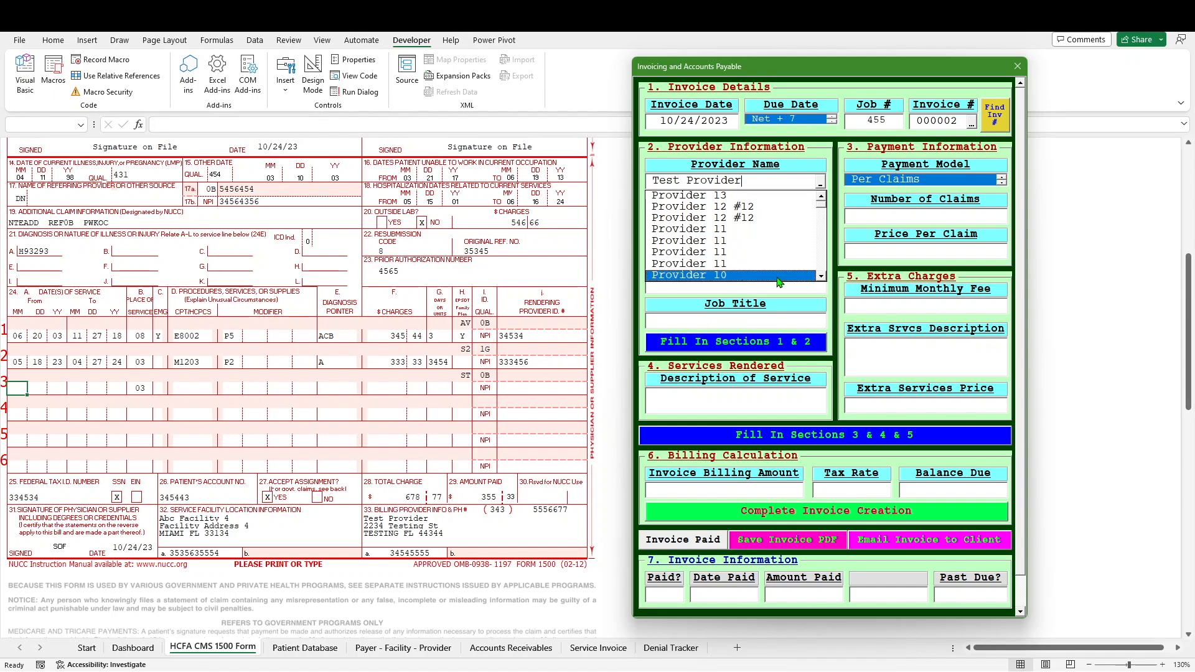
pyautogui.click(823, 298)
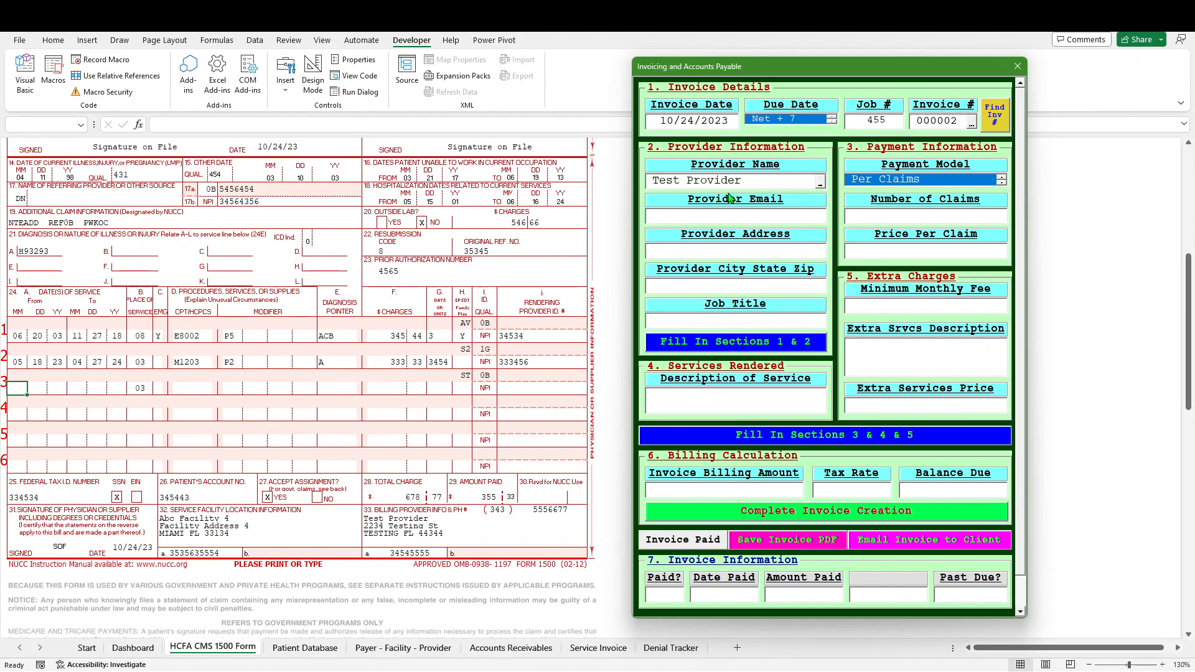
pyautogui.press('Tab')
pyautogui.press('Tab')
# Step: Choose Provider 1 from the Provider Name list and load its details into the invoice
pyautogui.click(821, 183)
pyautogui.click(820, 183)
pyautogui.click(821, 183)
pyautogui.scroll(8, 820, 197)
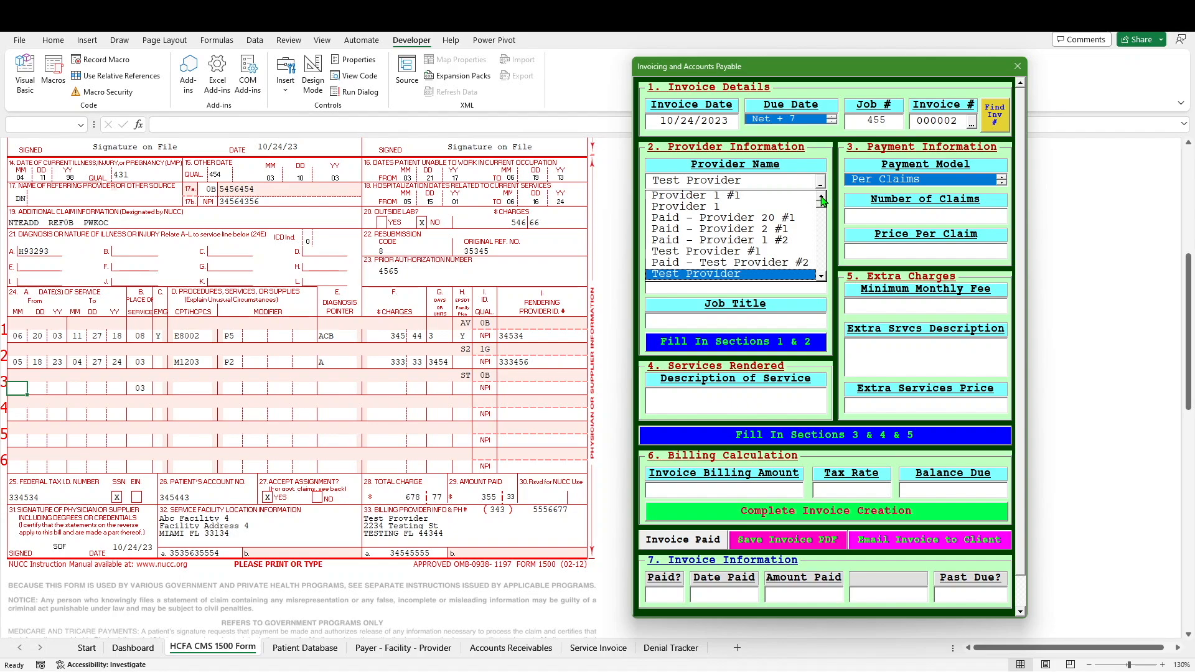
pyautogui.click(743, 217)
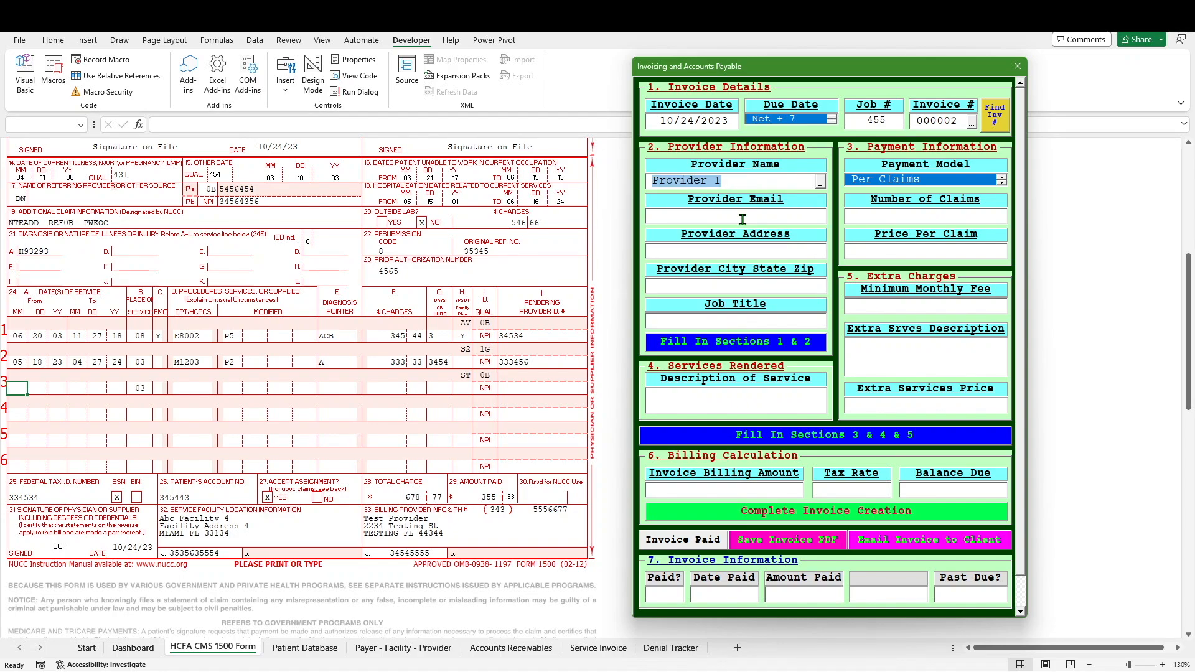
pyautogui.press('Tab')
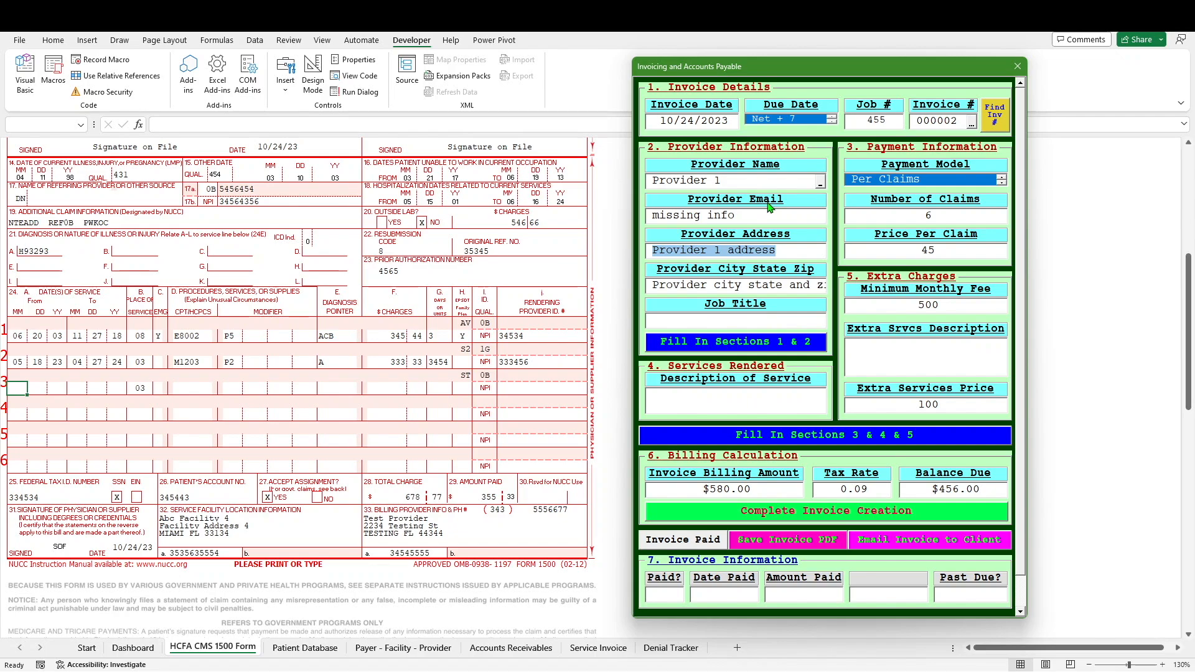
# Step: Return the provider to Test Provider, filling its e-mail, 123 Testing St address and 1 claim
pyautogui.click(820, 182)
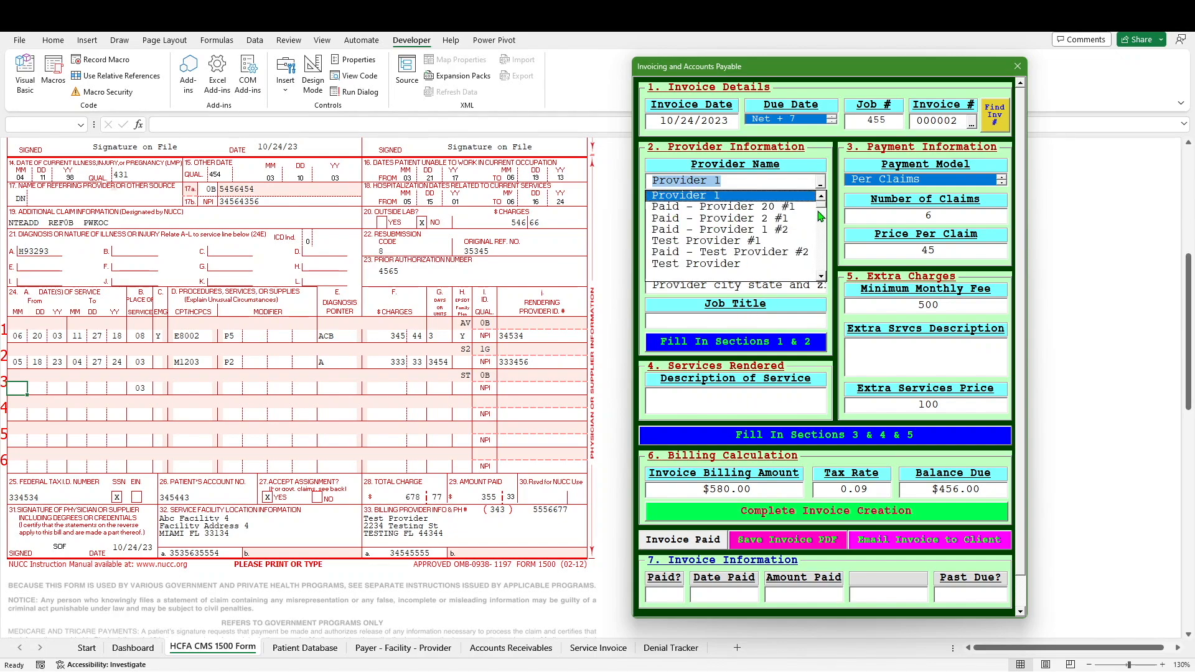
pyautogui.scroll(-5, 820, 203)
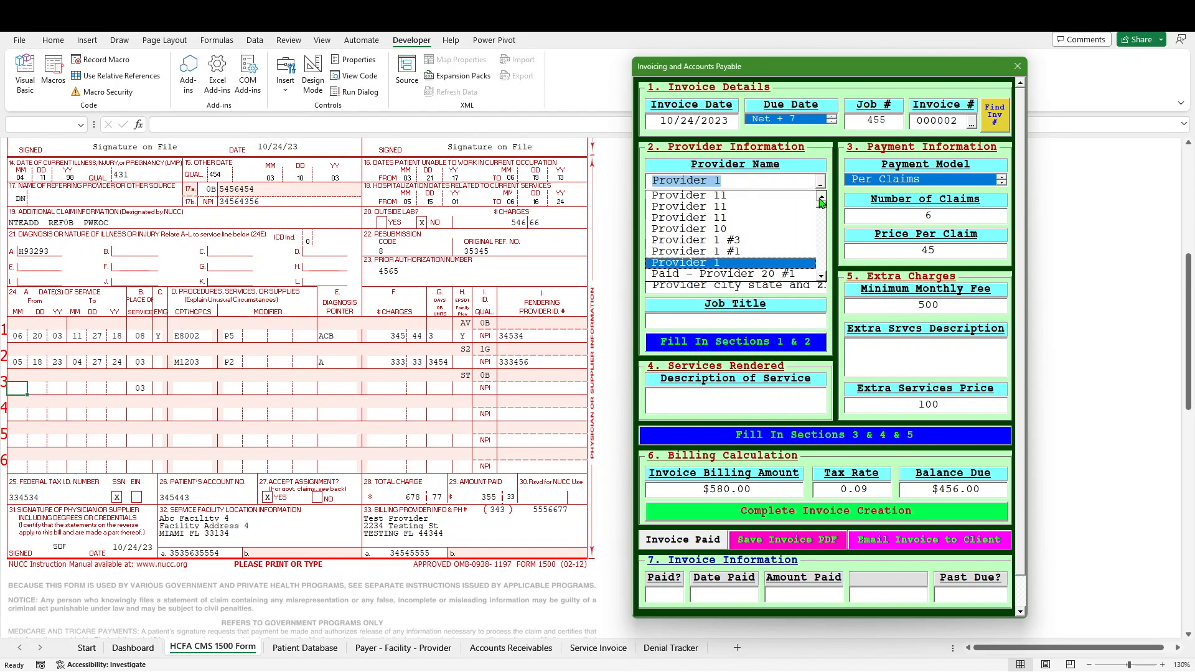
pyautogui.scroll(3, 819, 198)
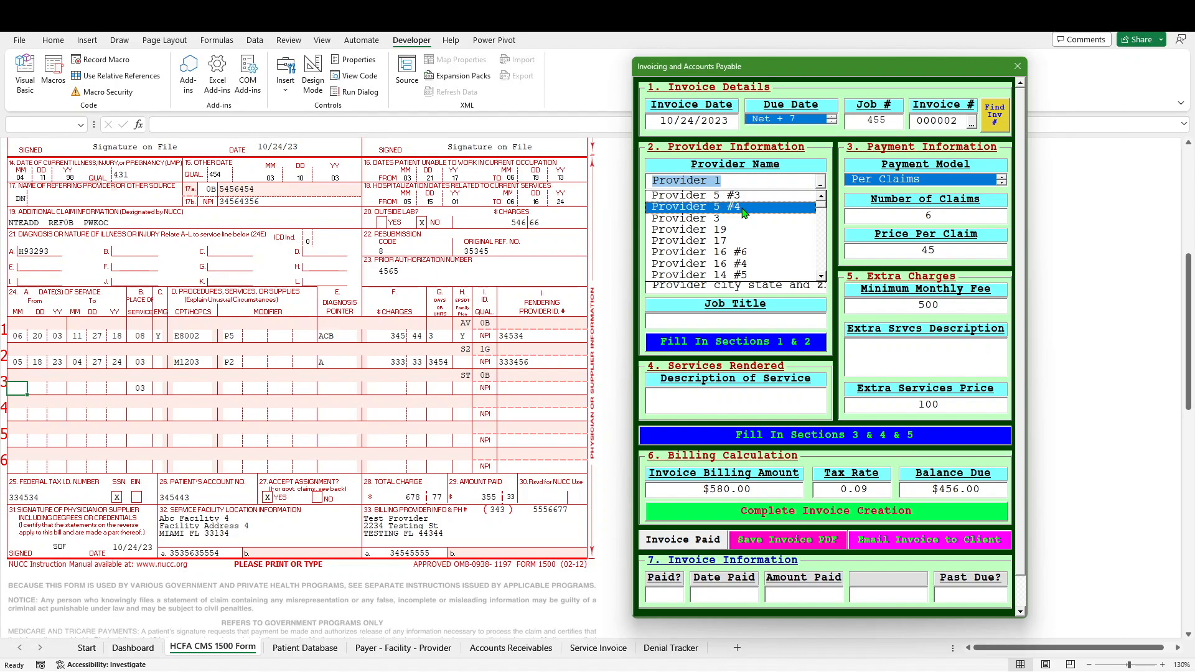
pyautogui.click(822, 277)
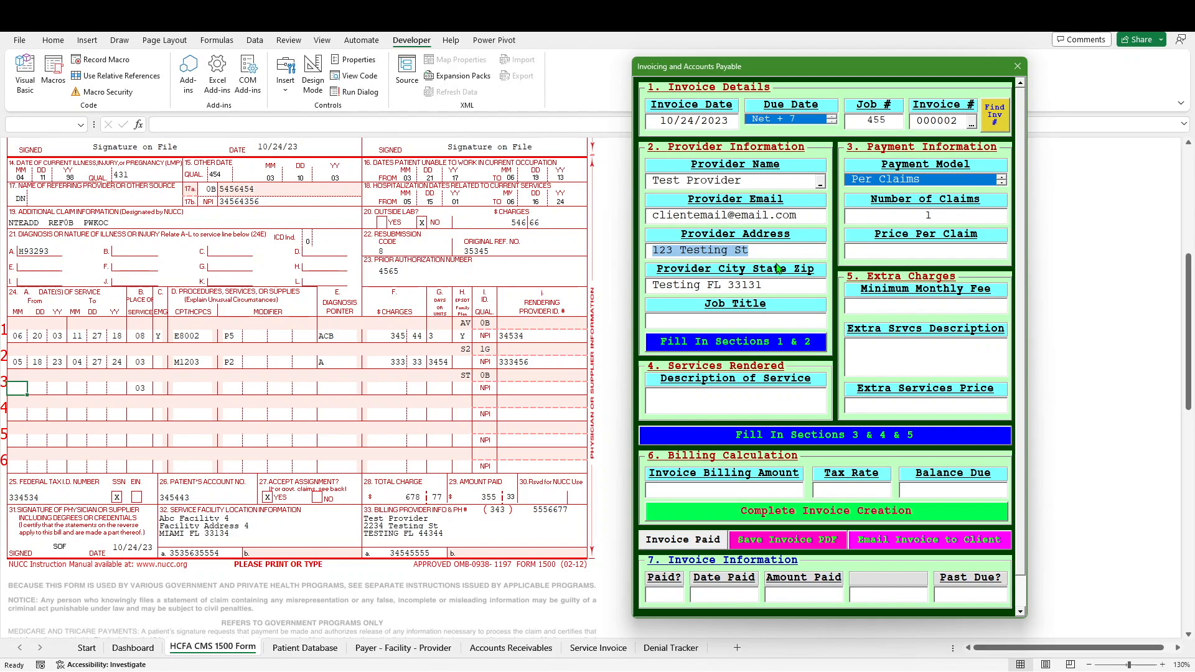
# Step: Enter Hello as the invoice's job title
pyautogui.click(752, 322)
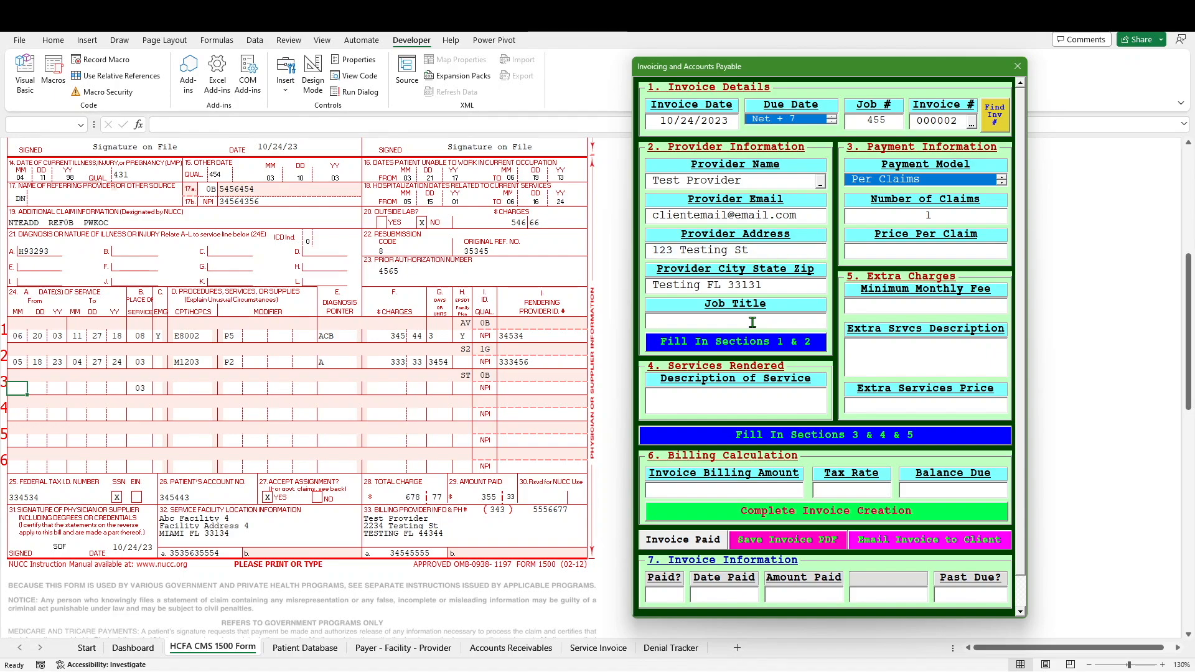
pyautogui.write('Hello')
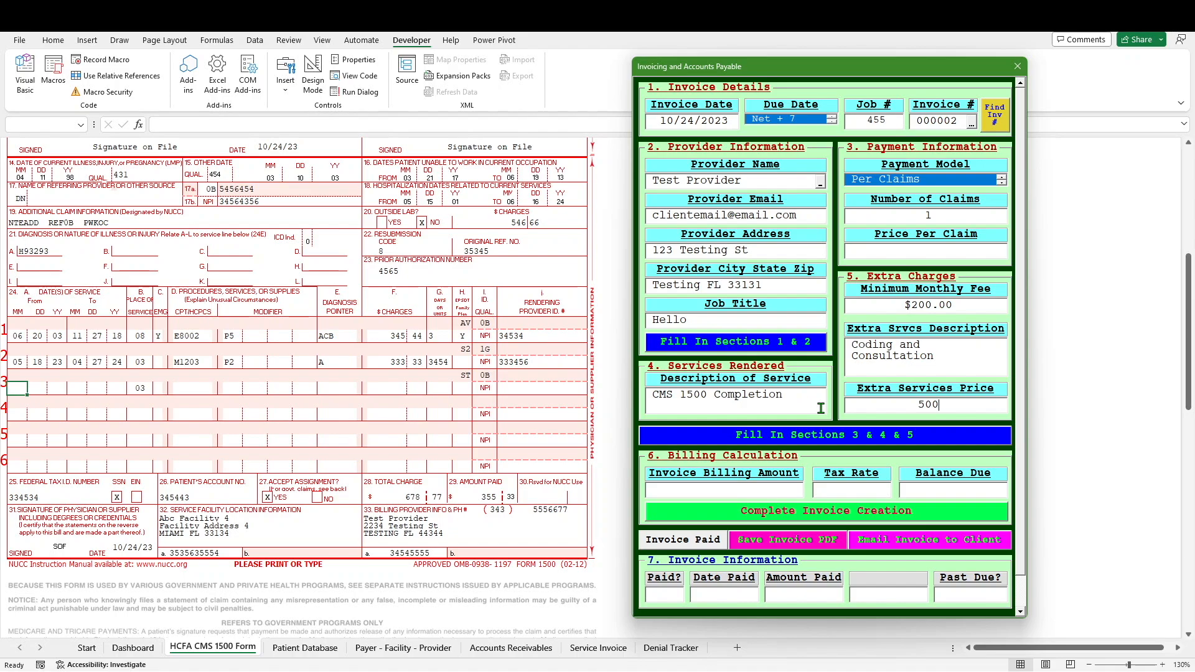
# Step: Fill Sections 1 & 2 of the Service Invoice sheet with Test Provider's details and dates
pyautogui.click(794, 343)
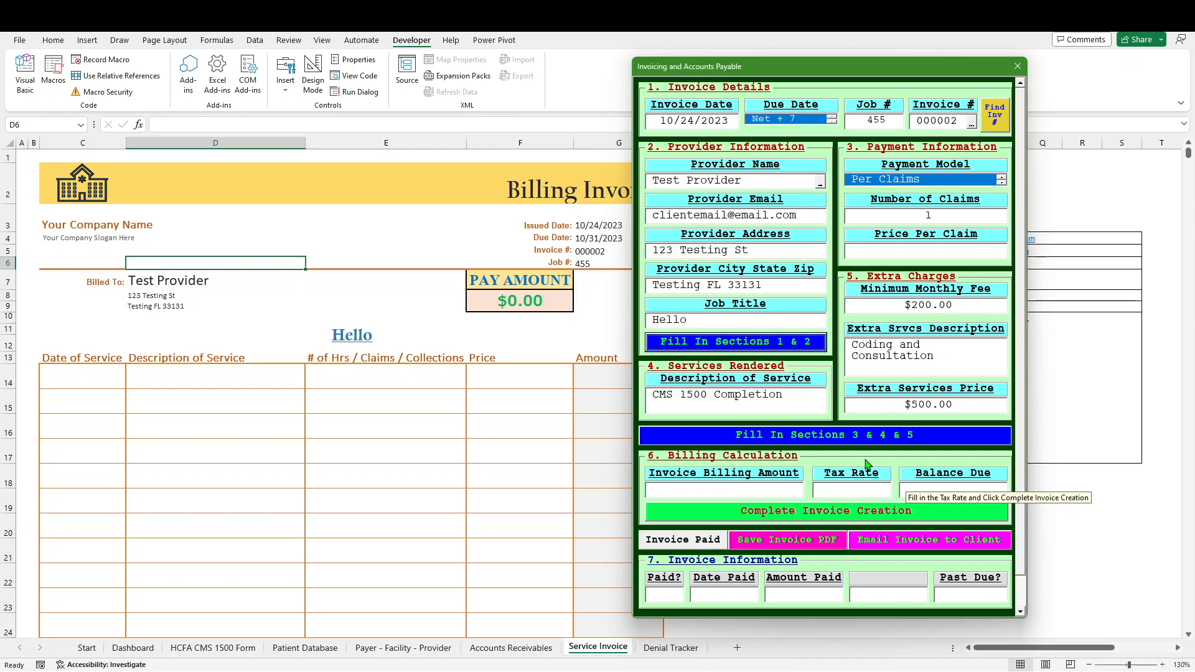
# Step: Enter a $100.00 price per claim after the empty-price warning and fill Sections 3, 4 & 5
pyautogui.click(858, 438)
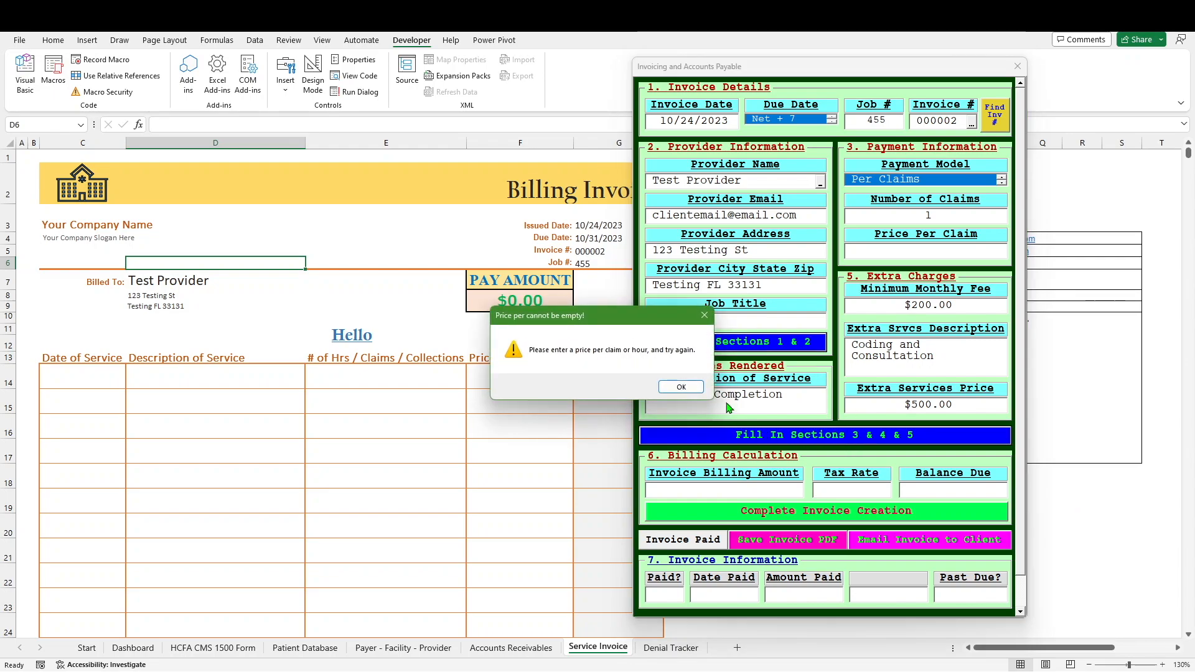
pyautogui.click(678, 388)
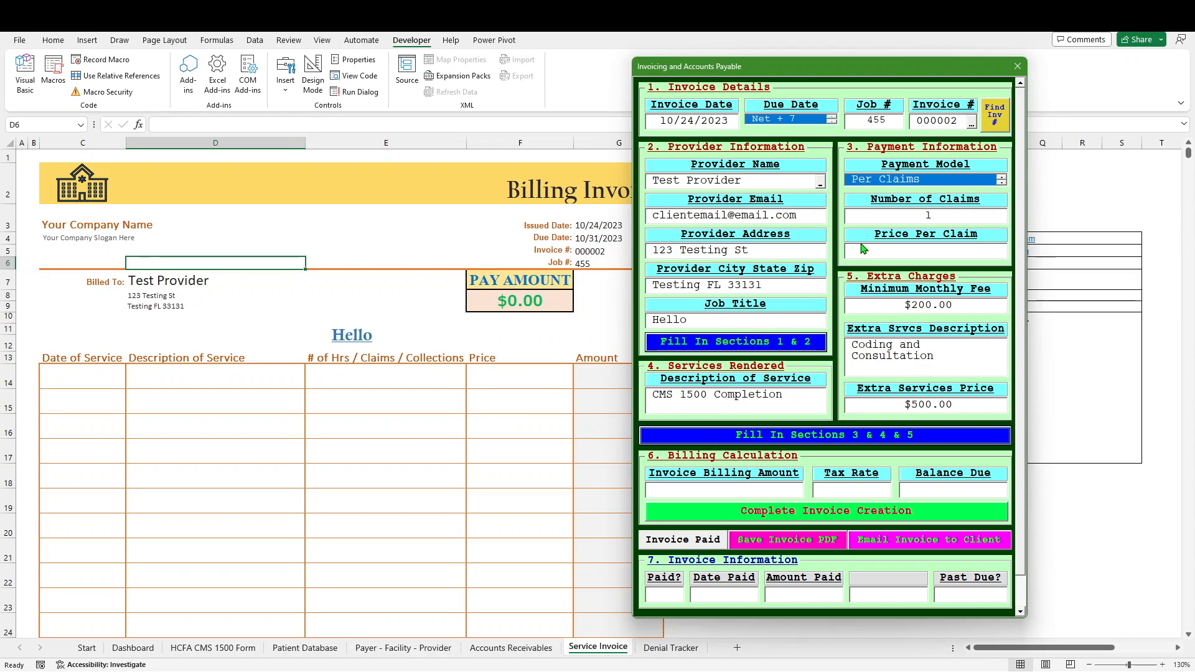
pyautogui.click(931, 251)
pyautogui.write('100')
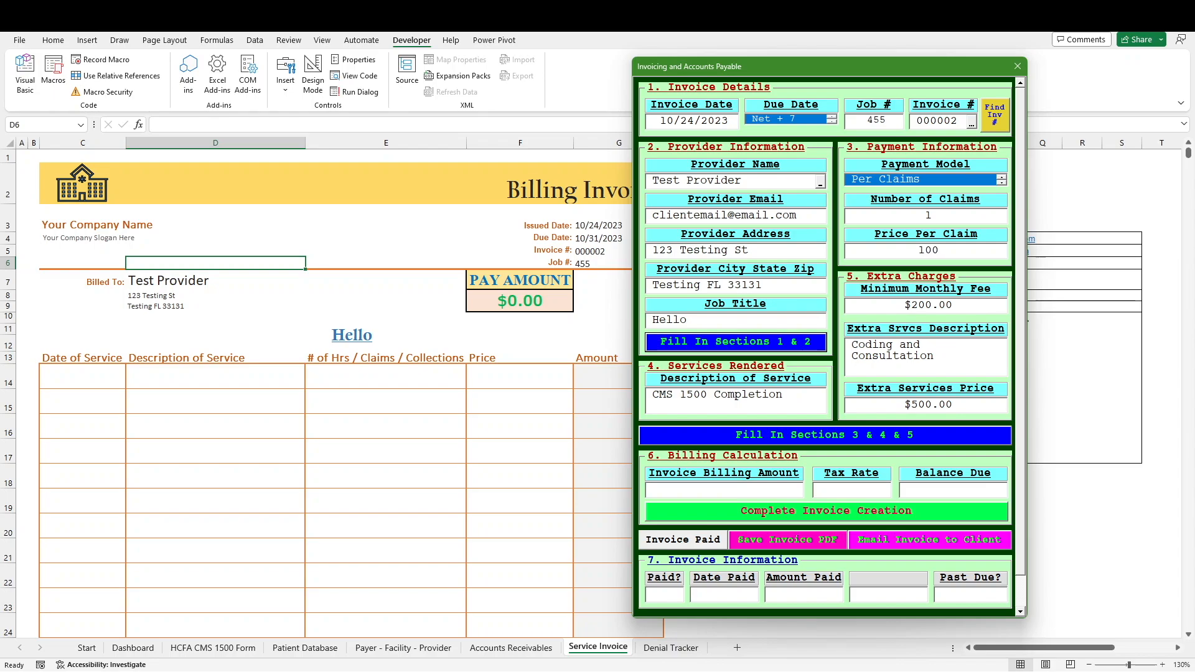
pyautogui.click(852, 435)
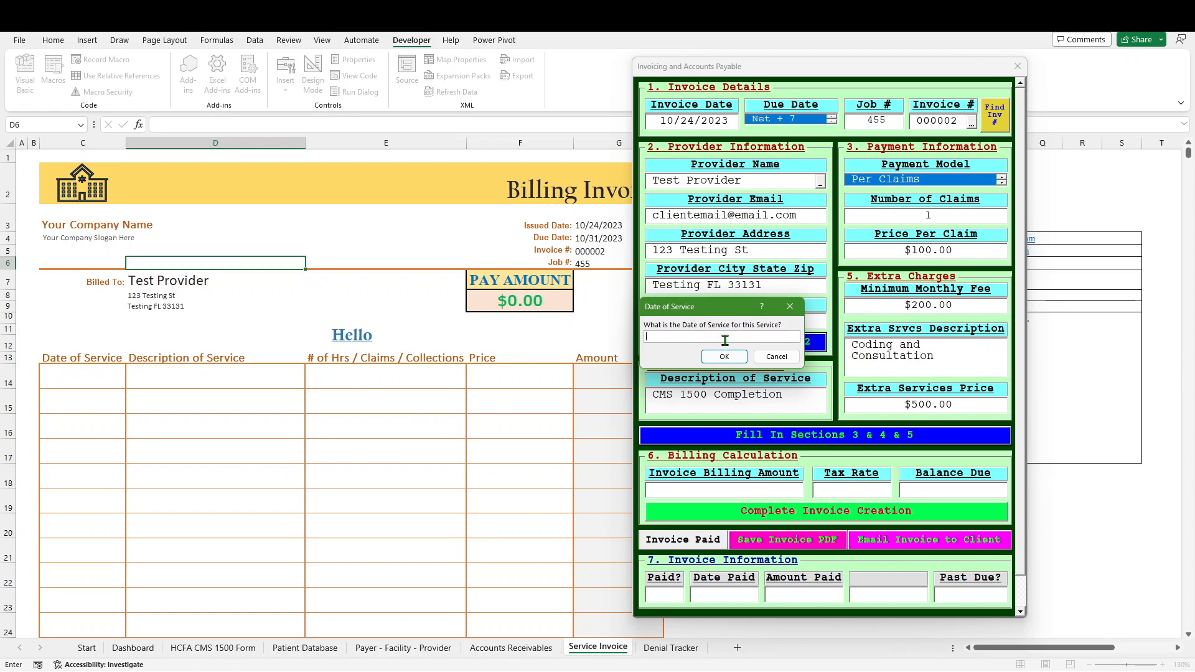
# Step: Enter 10/24/2023 as the date of service and decline adding another service
pyautogui.write('10')
pyautogui.write('/24/2023')
pyautogui.press('Return')
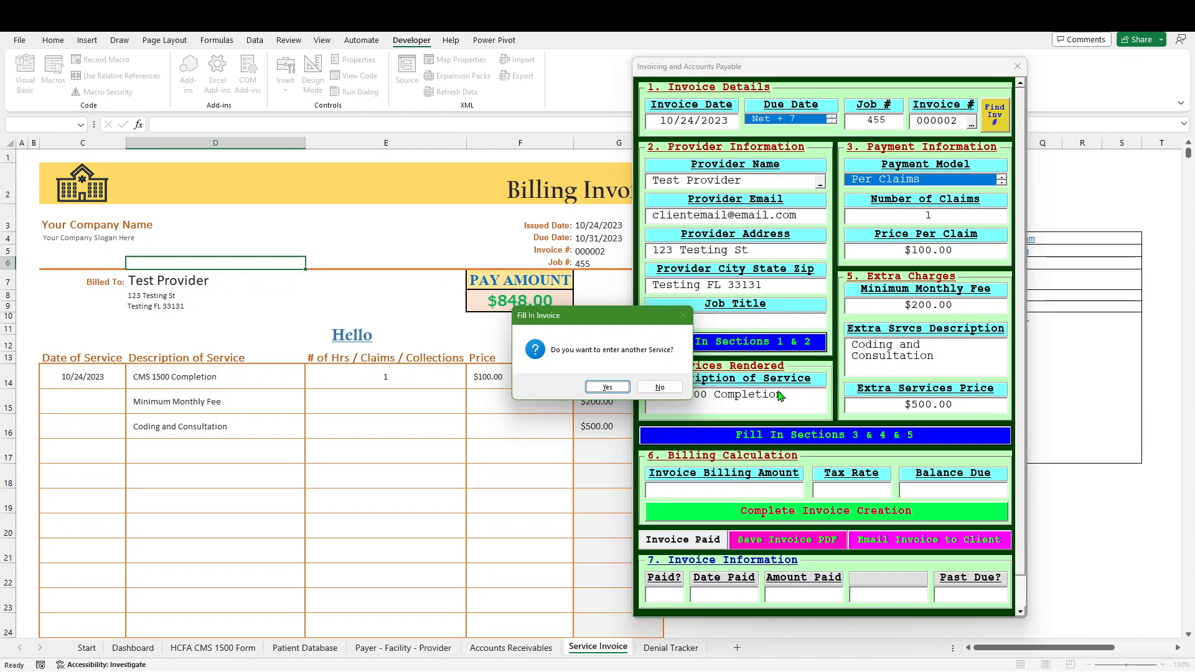
pyautogui.click(660, 387)
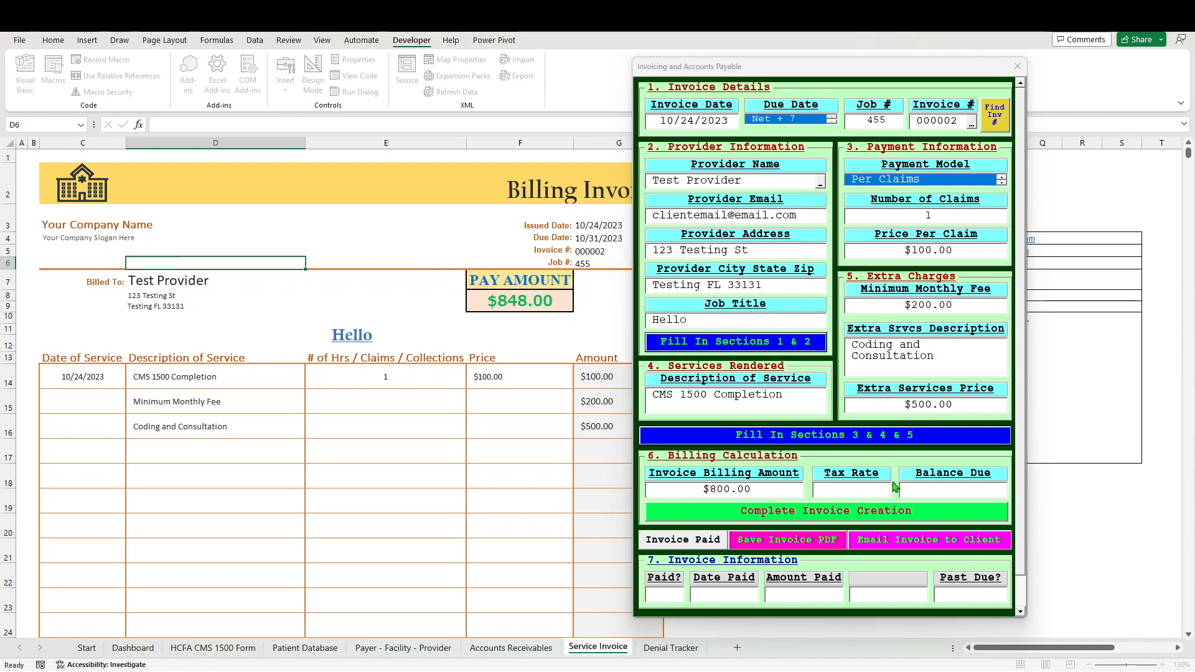
# Step: Set the tax rate to 7 and complete the invoice, bringing the balance due to $856.00
pyautogui.click(860, 491)
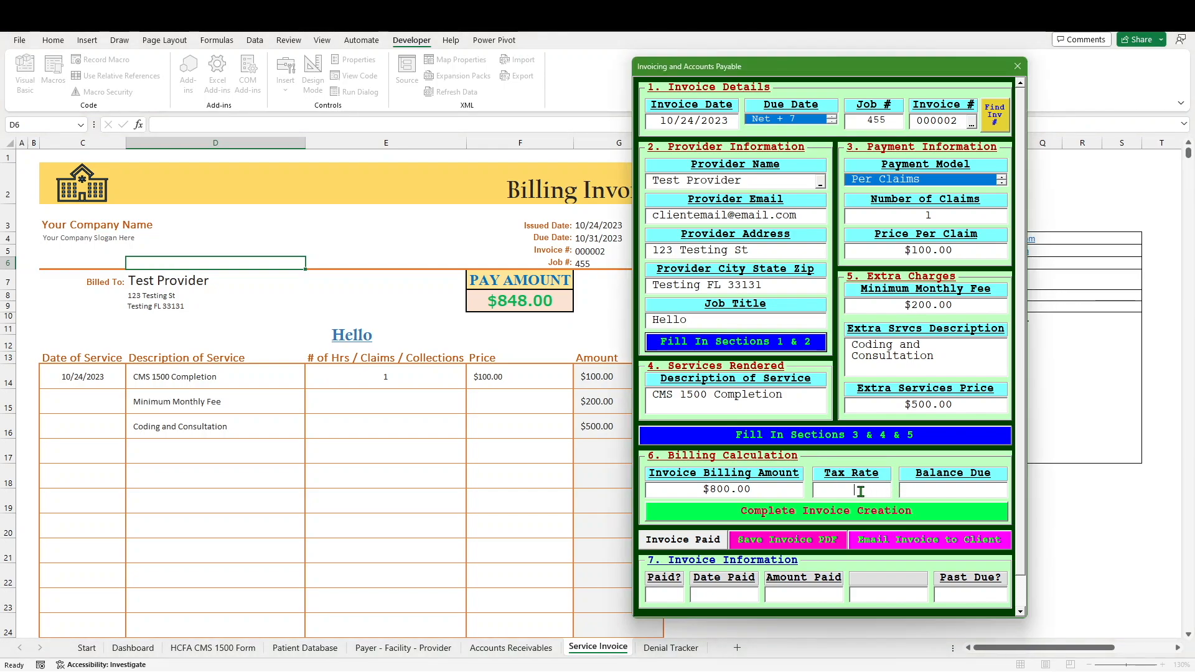
pyautogui.write('7')
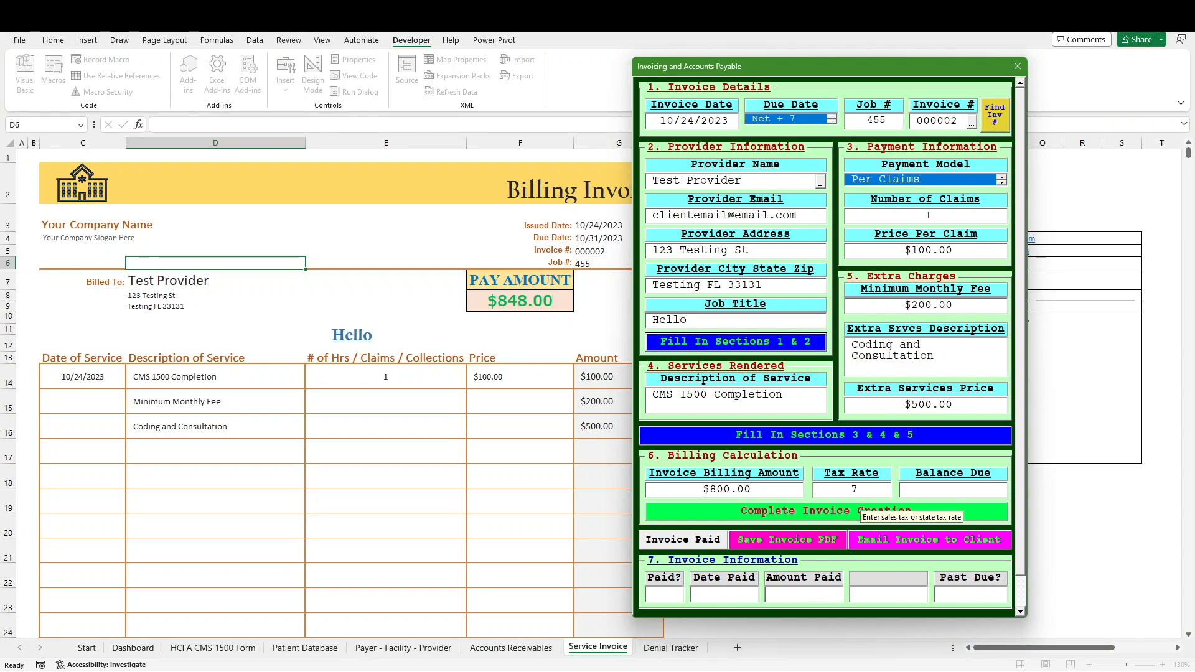
pyautogui.click(857, 517)
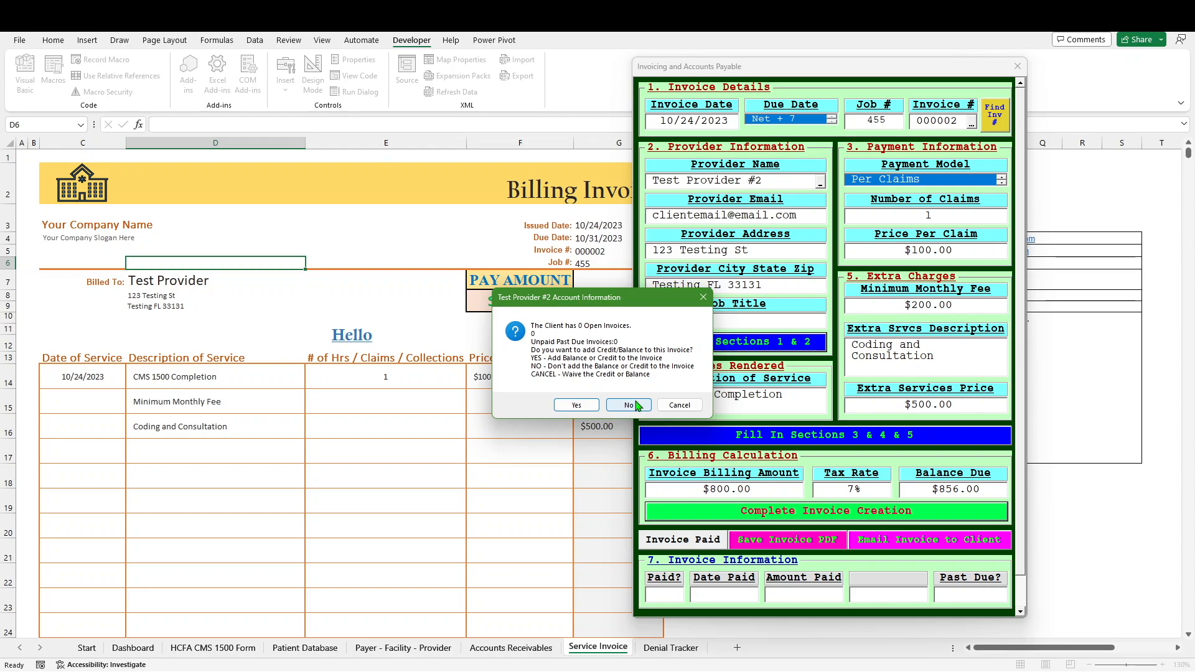
# Step: Decline adding a past-due balance and start an e-mail sending the invoice to the client
pyautogui.click(629, 405)
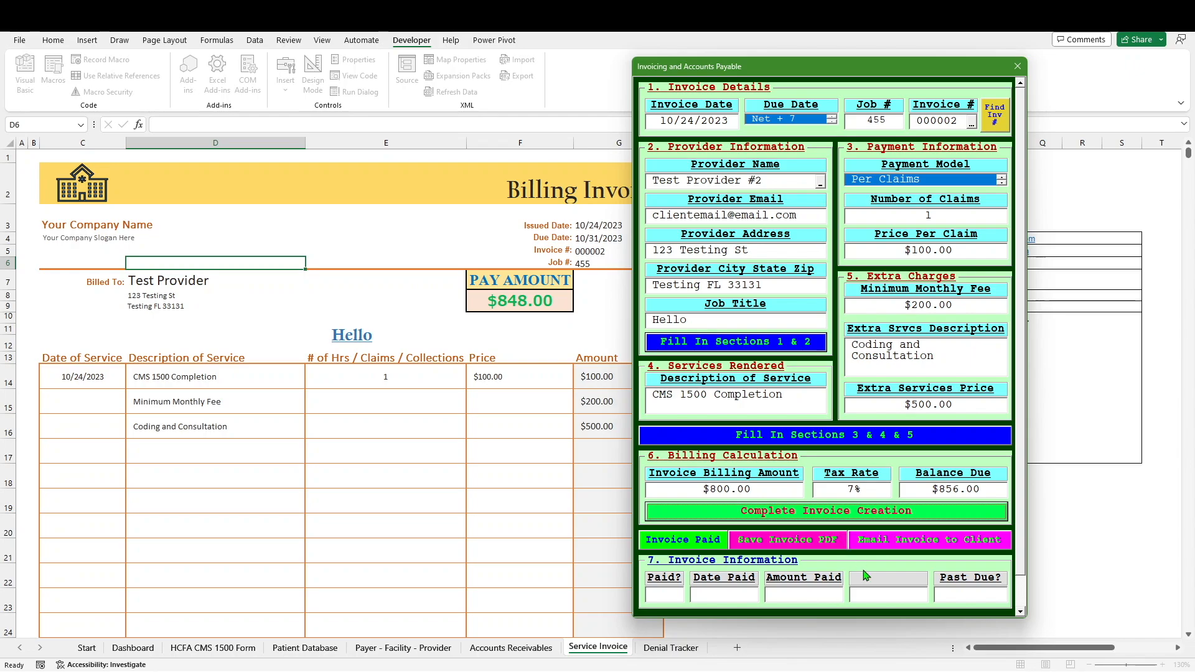
pyautogui.click(908, 548)
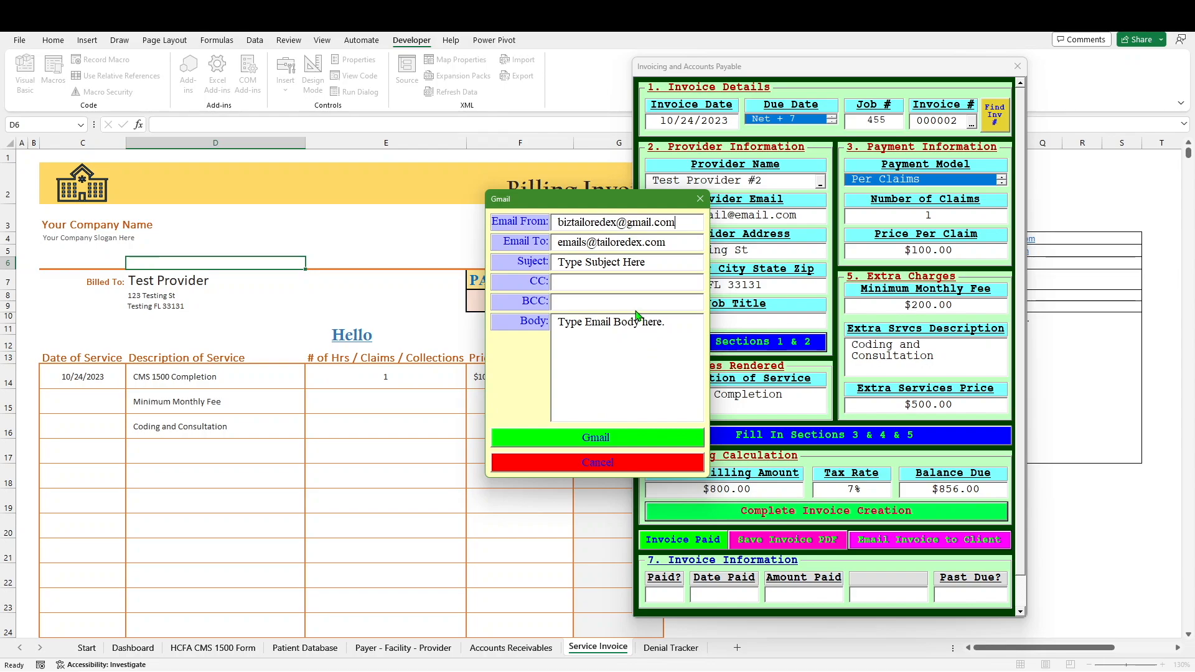
# Step: Cancel the Gmail draft, closing both the e-mail and invoicing forms
pyautogui.click(598, 459)
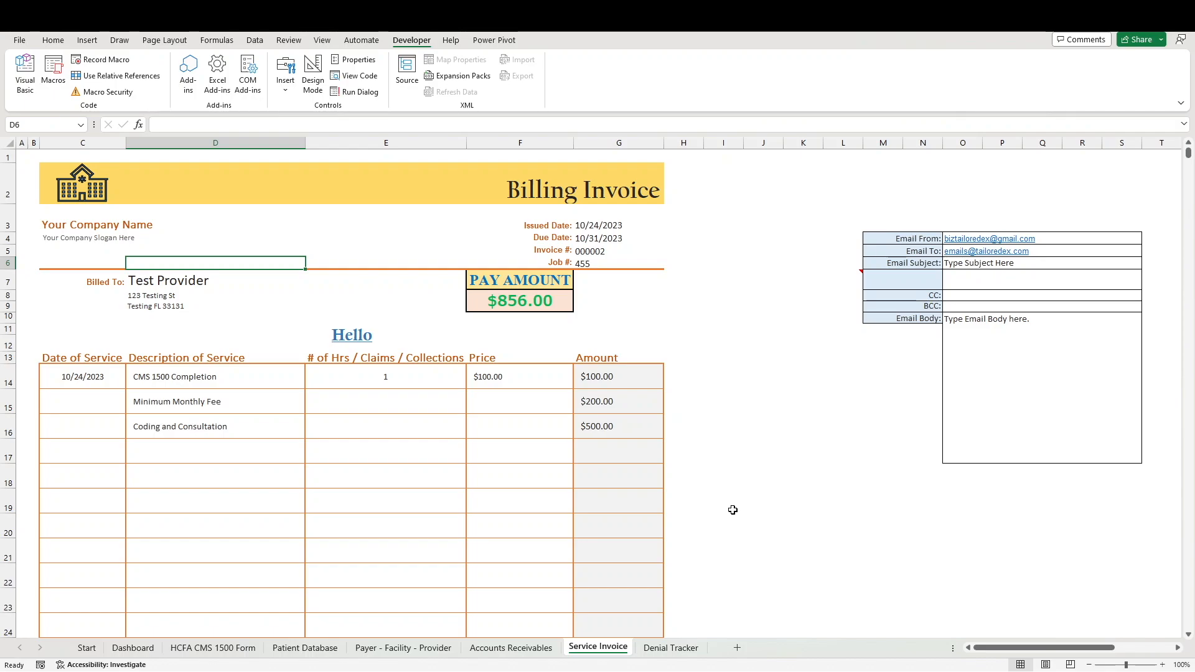
# Step: Start new invoice 000003 from the Ctrl+Q controller and move the form beside the sheet
pyautogui.hotkey('ctrl', 'q')
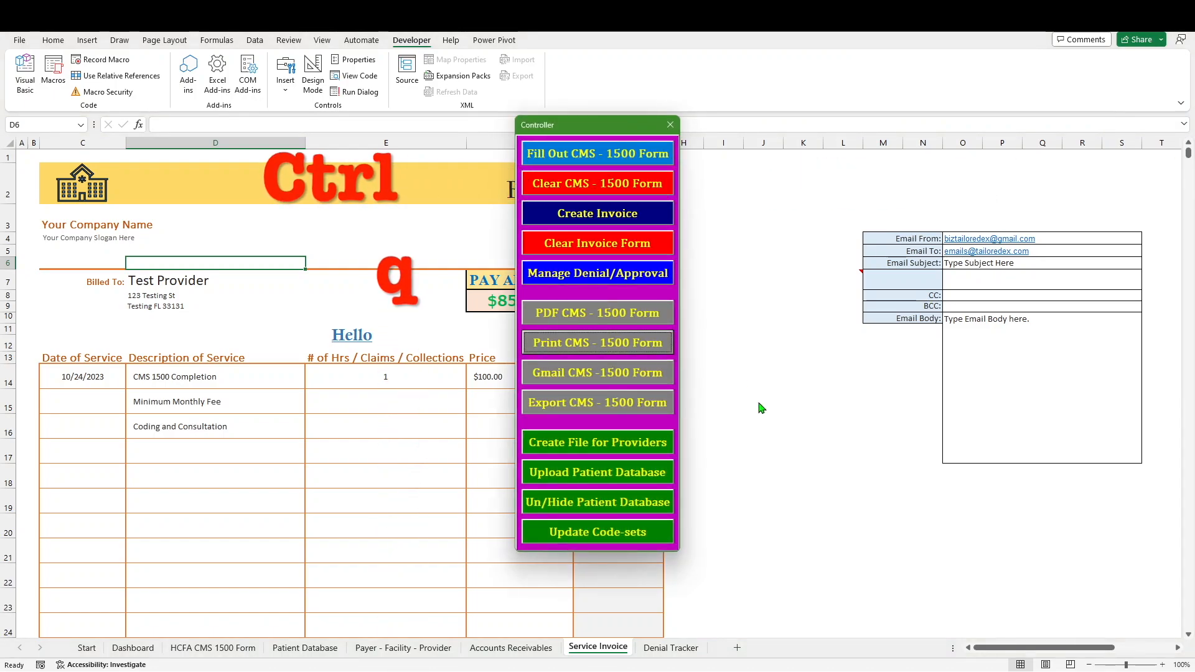
pyautogui.click(584, 218)
pyautogui.moveTo(620, 72); pyautogui.dragTo(870, 85)
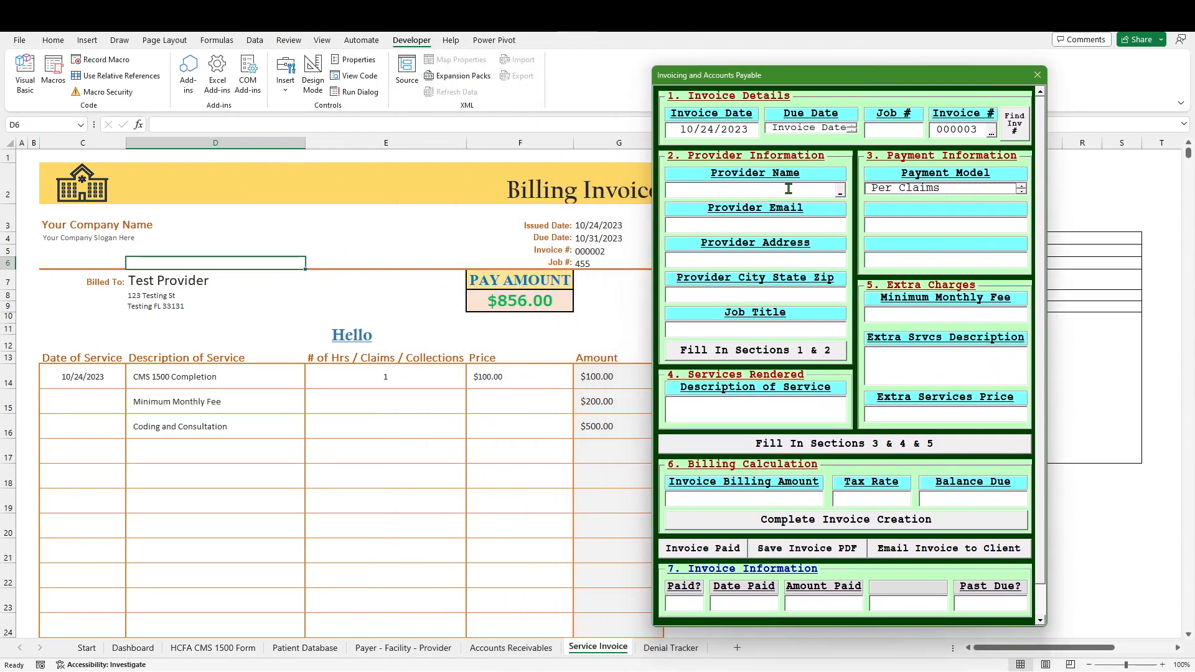
# Step: Choose Test Provider #2 from the end of the Provider Name list
pyautogui.click(839, 197)
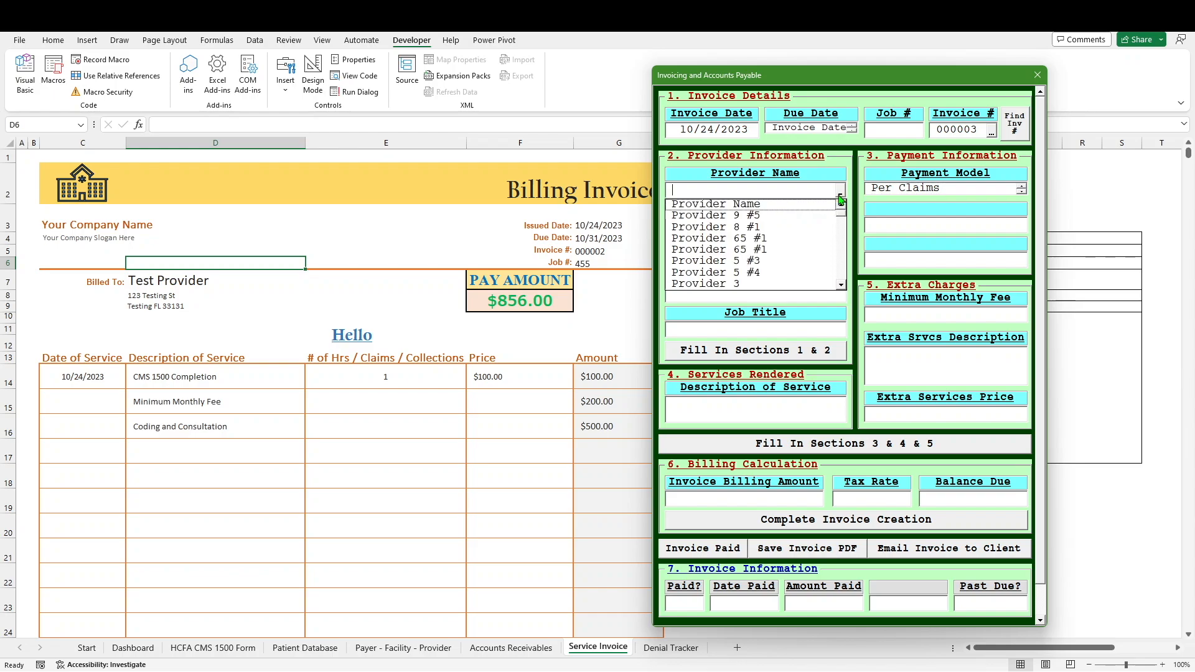
pyautogui.click(841, 286)
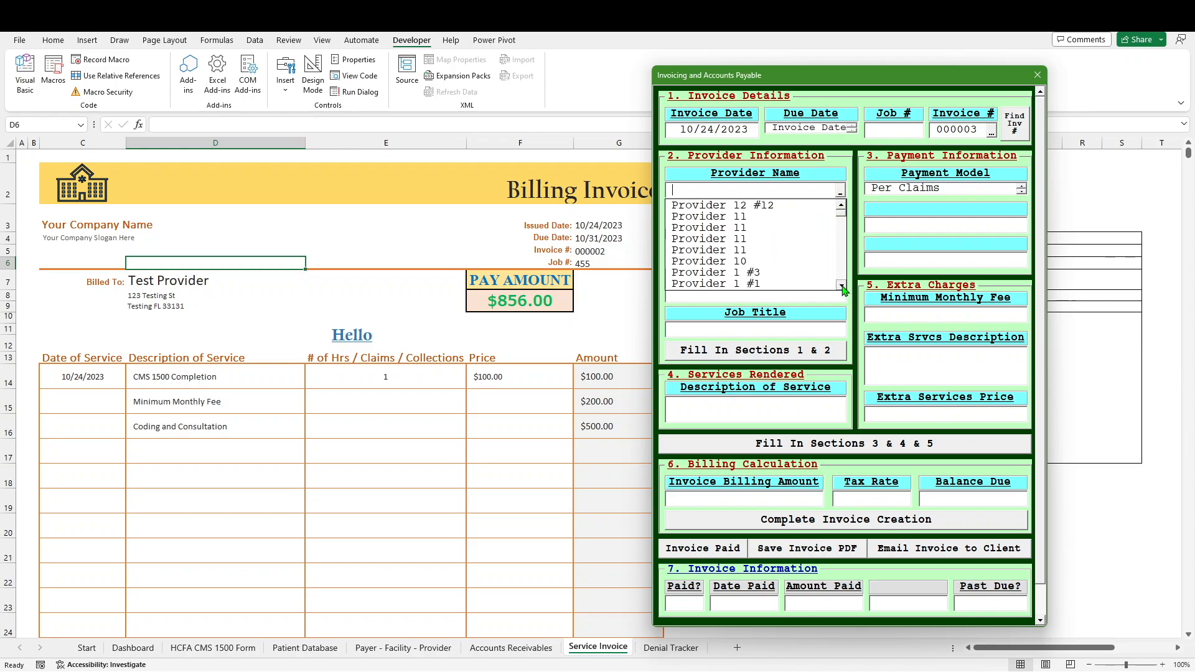
pyautogui.click(841, 287)
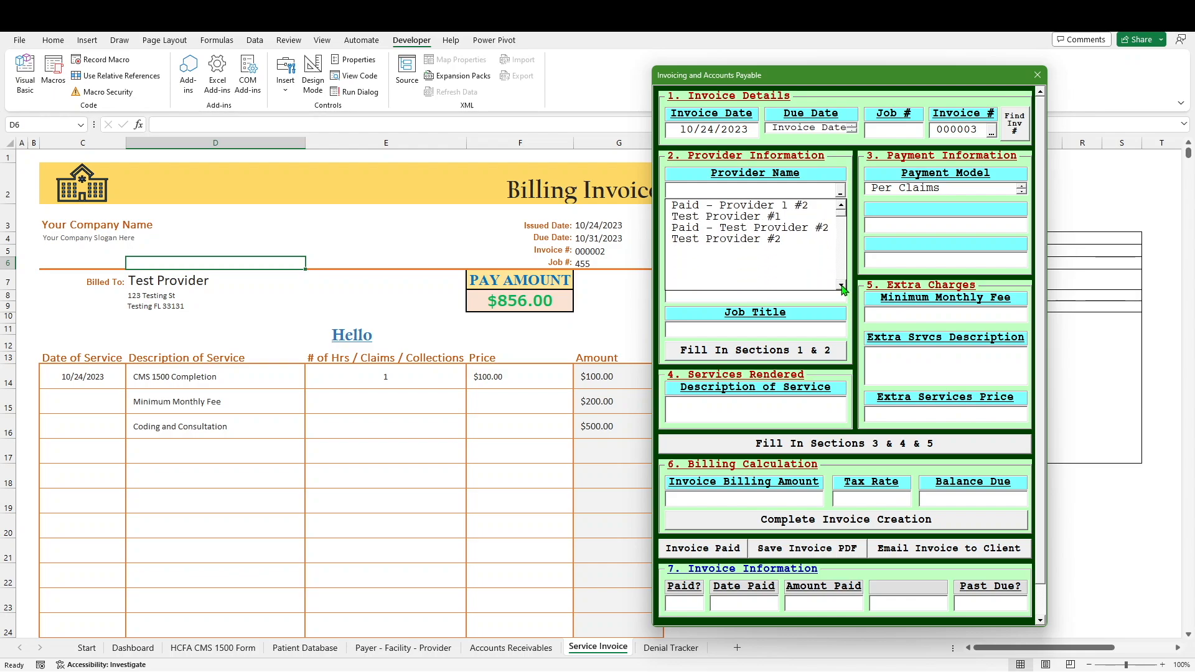
pyautogui.click(782, 240)
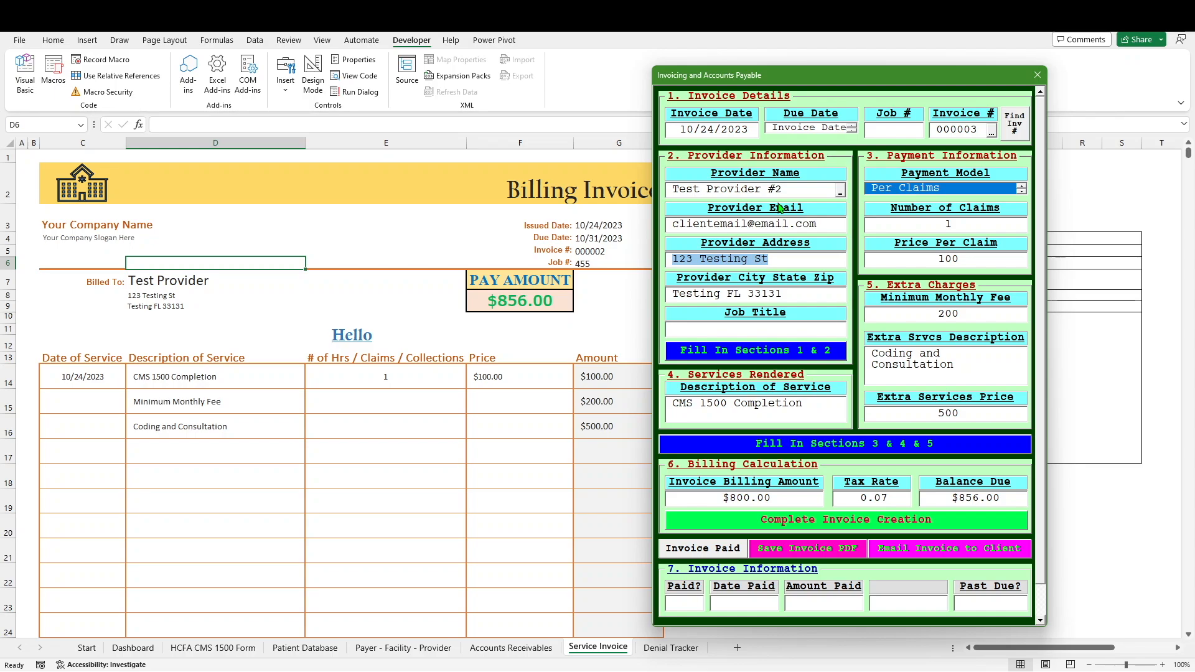
# Step: Pick invoice 45656 from the Invoice # list and load it with Find Inv
pyautogui.click(991, 132)
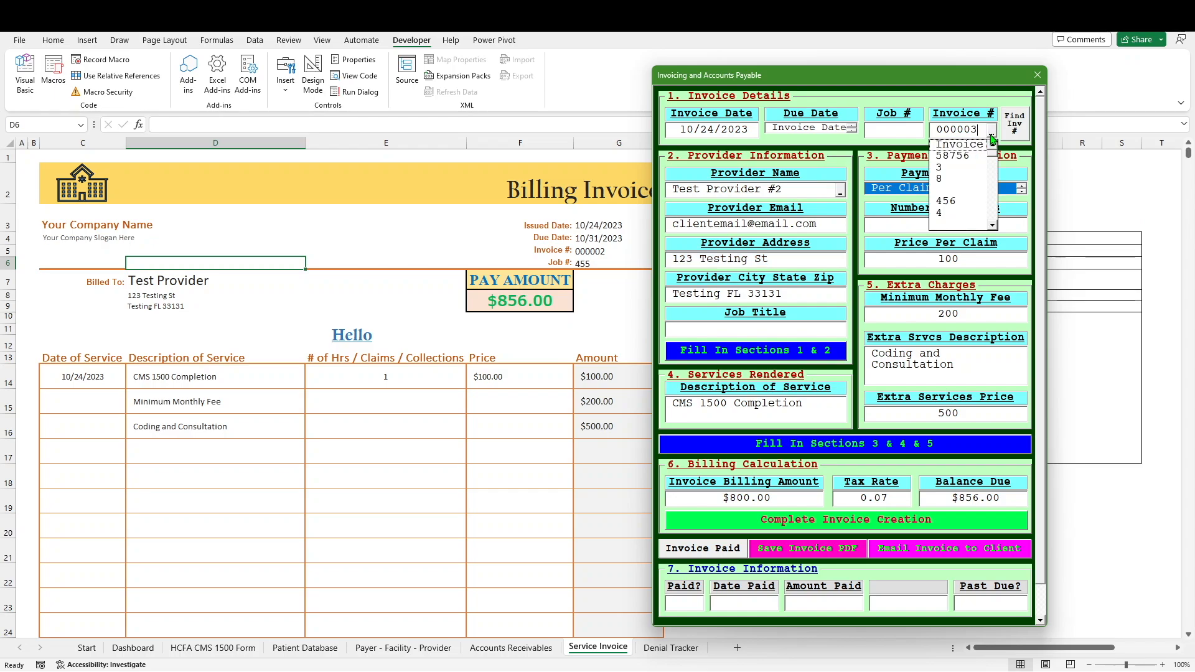
pyautogui.click(992, 227)
pyautogui.click(992, 227)
pyautogui.click(992, 227)
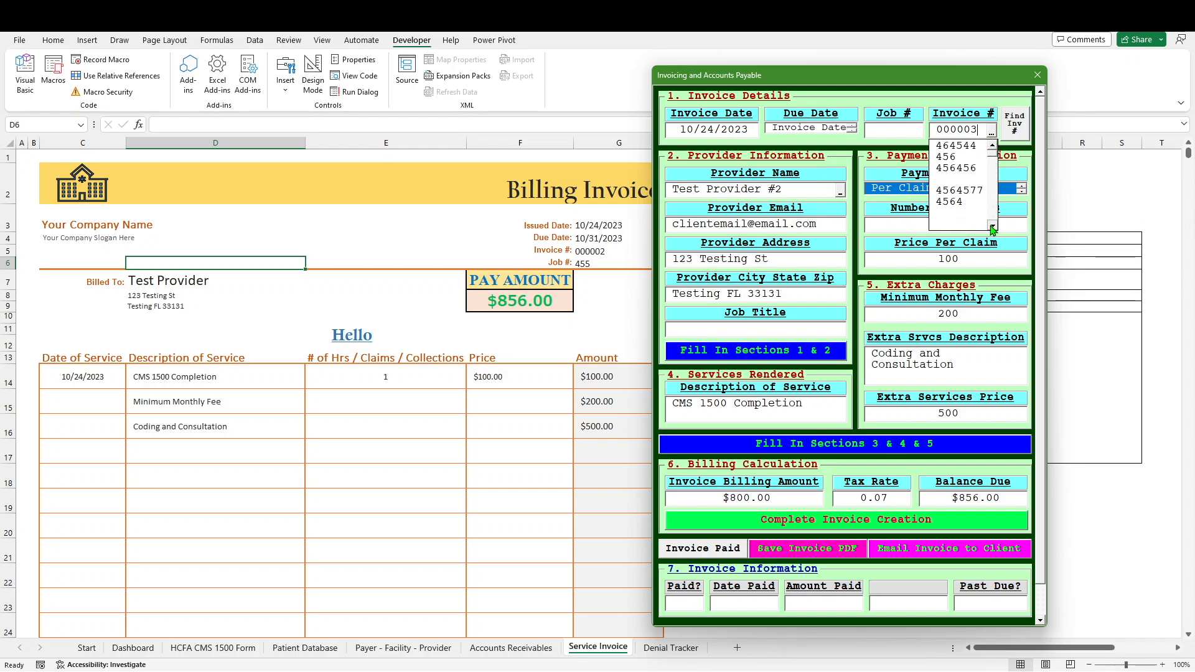
pyautogui.click(992, 227)
pyautogui.click(992, 228)
pyautogui.click(992, 227)
pyautogui.click(992, 228)
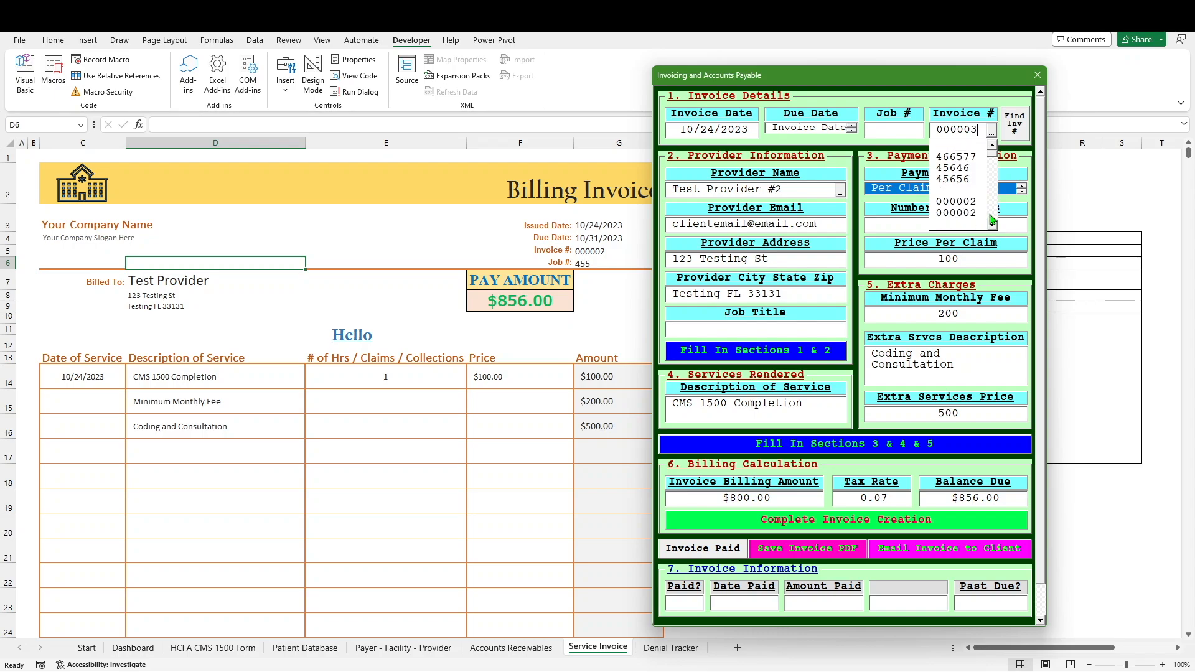
pyautogui.click(974, 180)
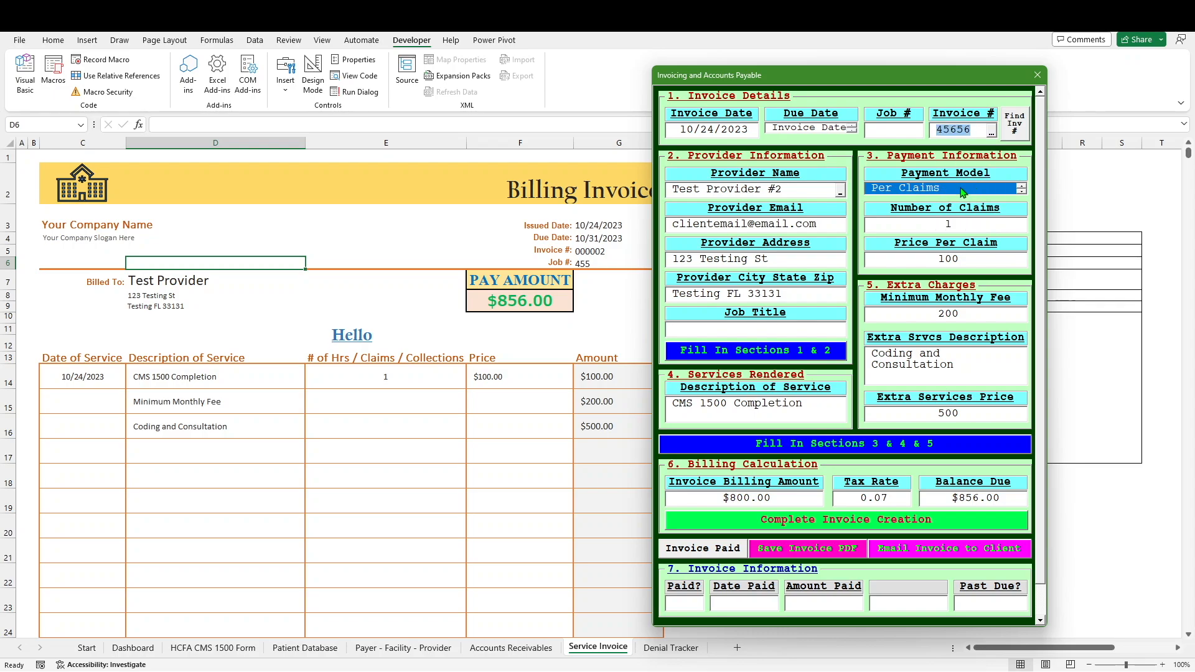
pyautogui.click(1015, 126)
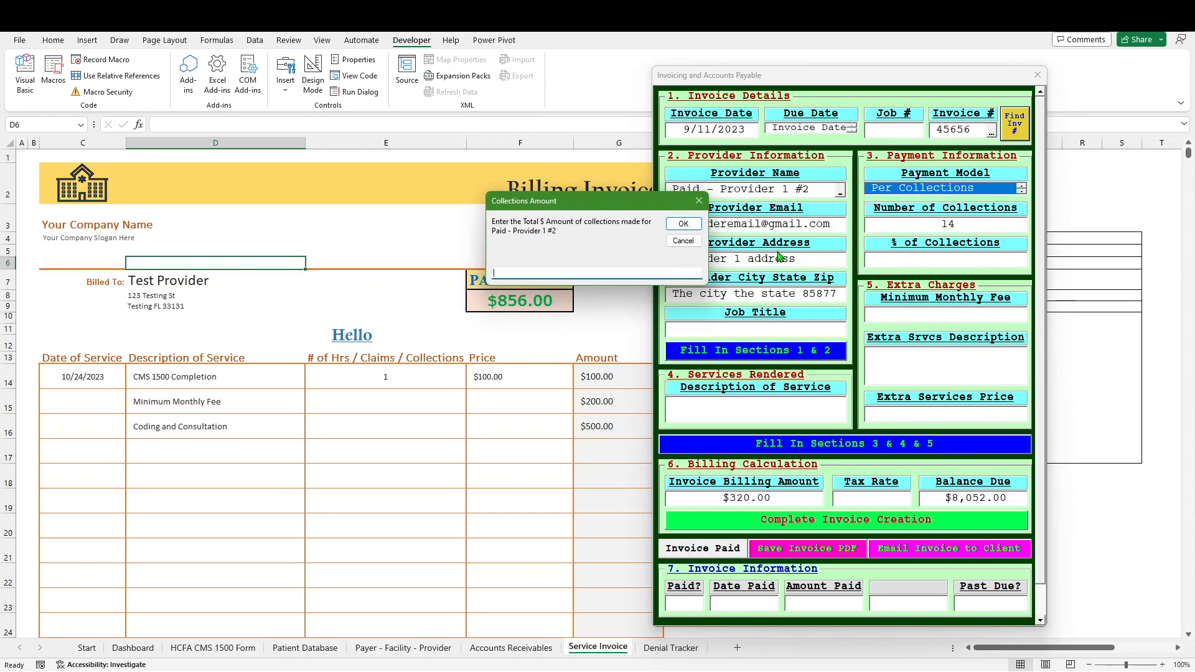
# Step: Skip the collections amount, then select Test Provider #2 so its details autofill invoice 000002
pyautogui.click(683, 240)
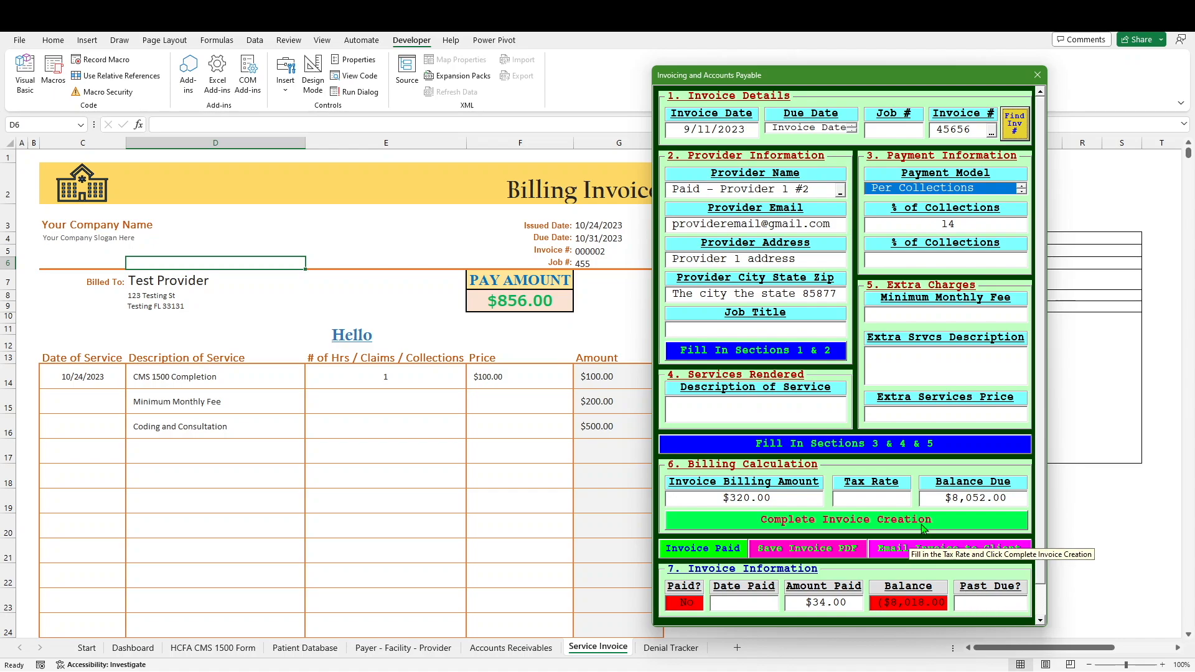
pyautogui.click(839, 195)
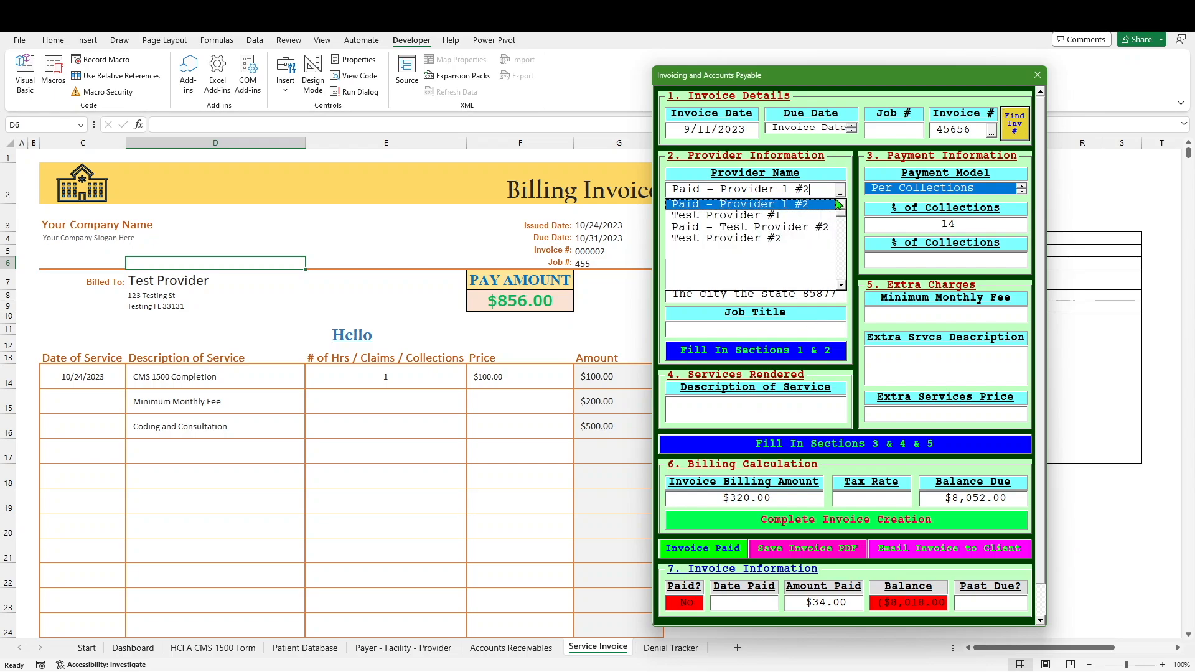
pyautogui.click(778, 240)
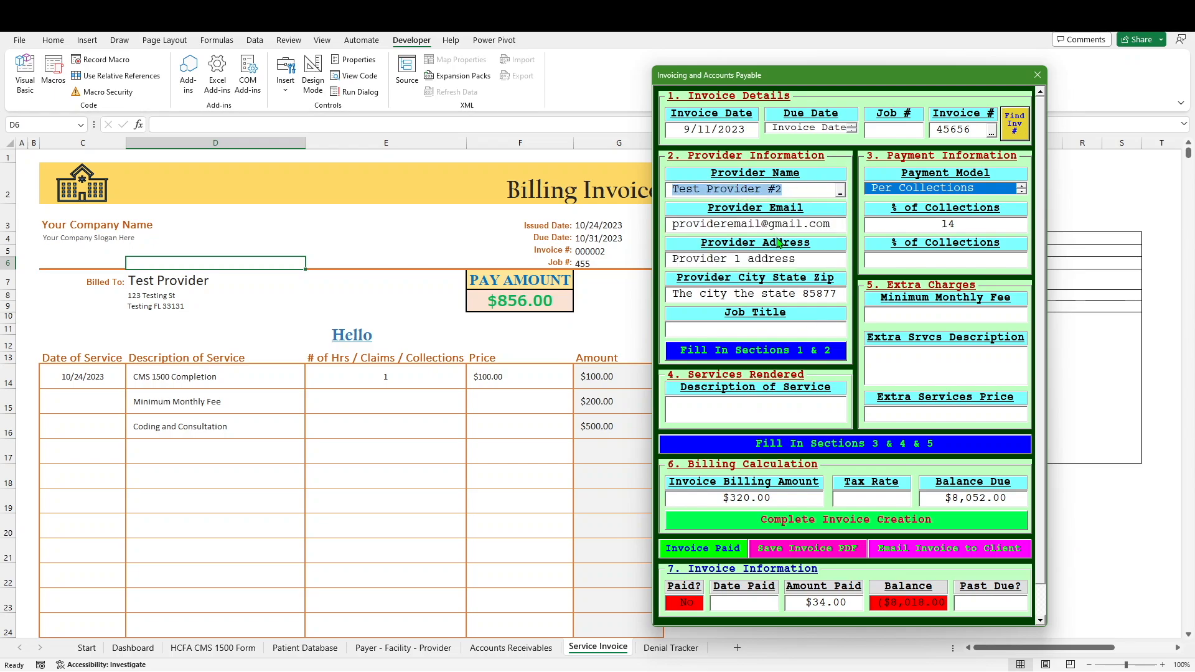
pyautogui.press('Tab')
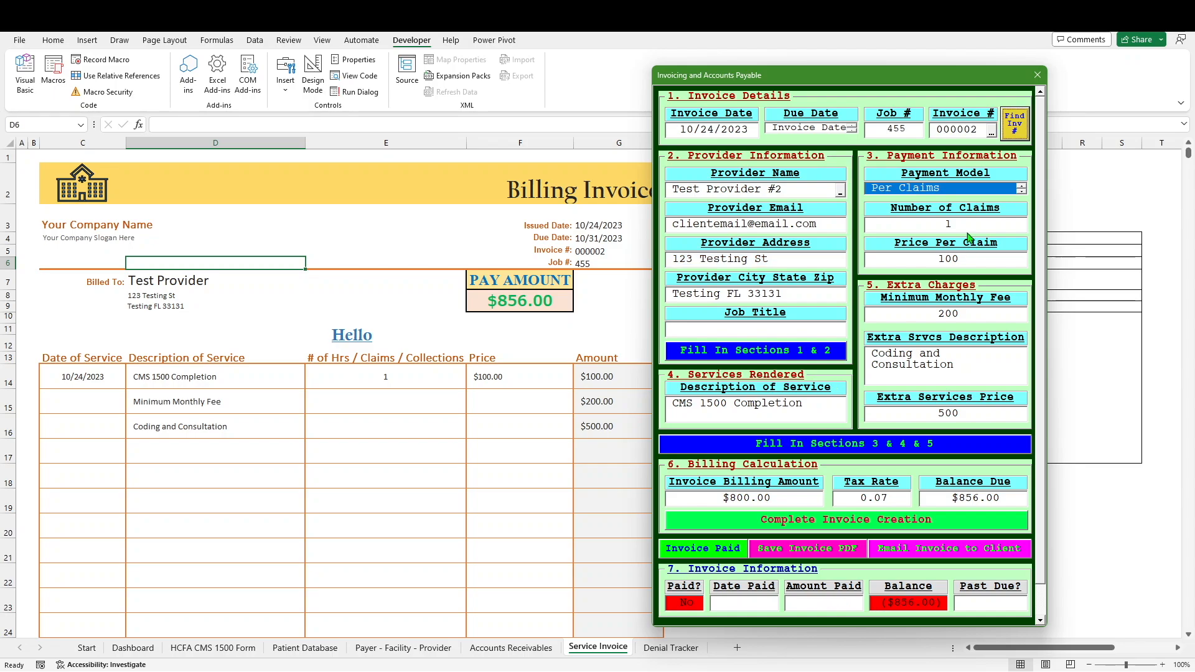
pyautogui.click(991, 132)
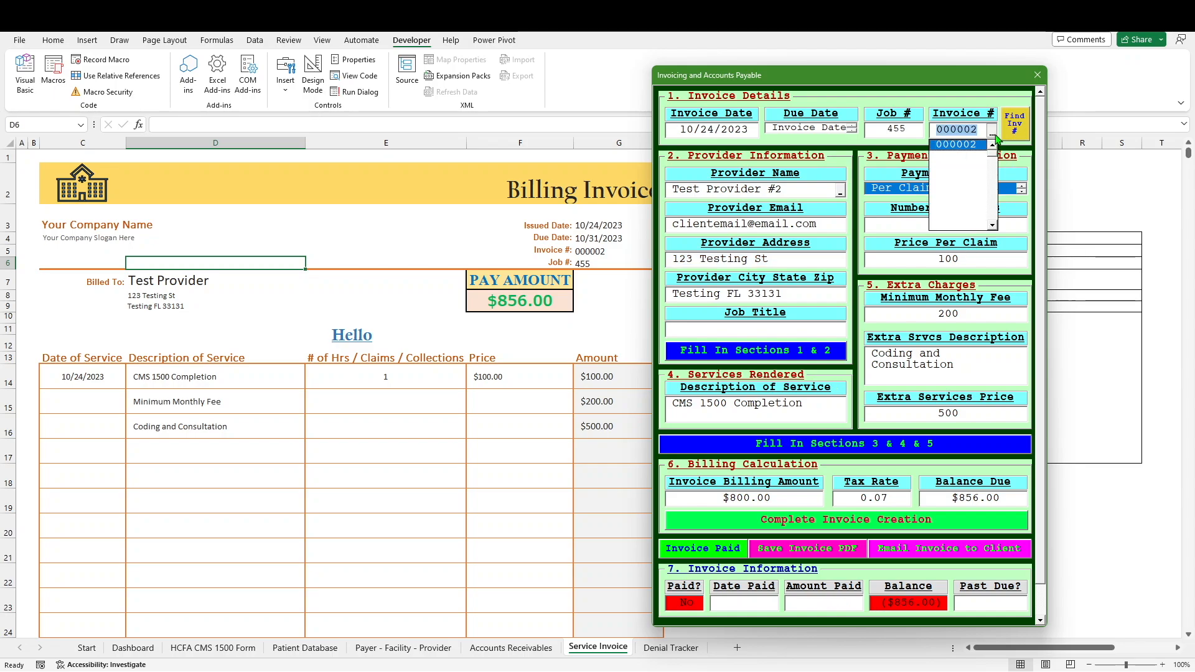
pyautogui.click(958, 144)
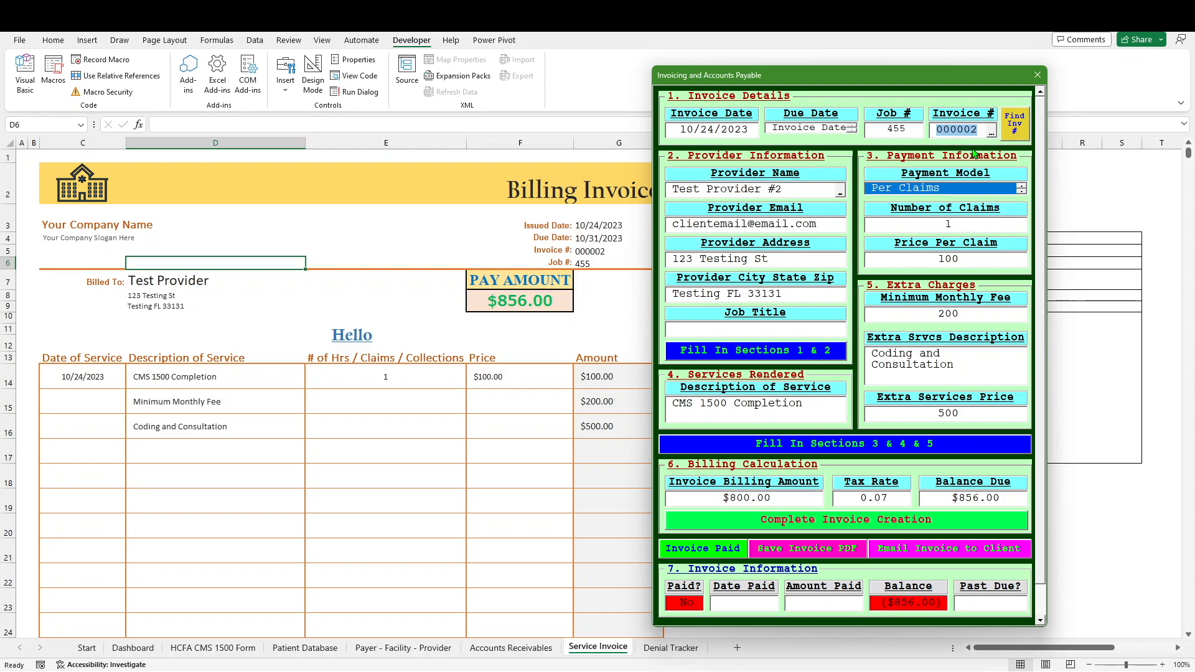
pyautogui.click(1015, 135)
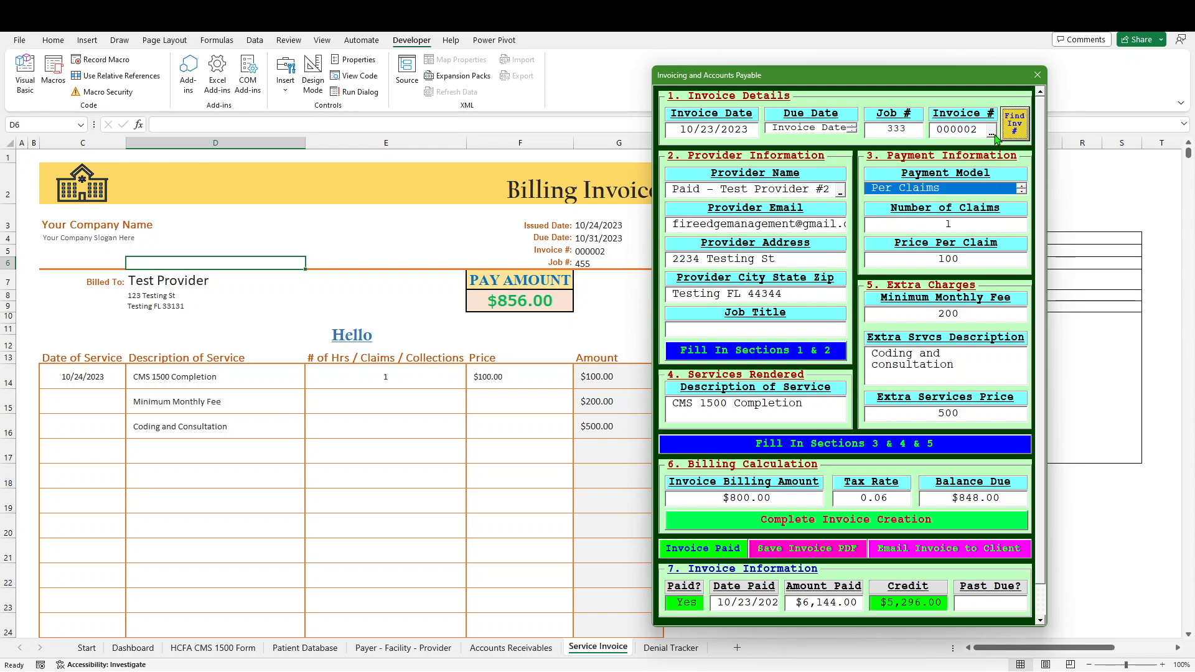
pyautogui.click(994, 134)
pyautogui.click(970, 157)
pyautogui.click(1008, 140)
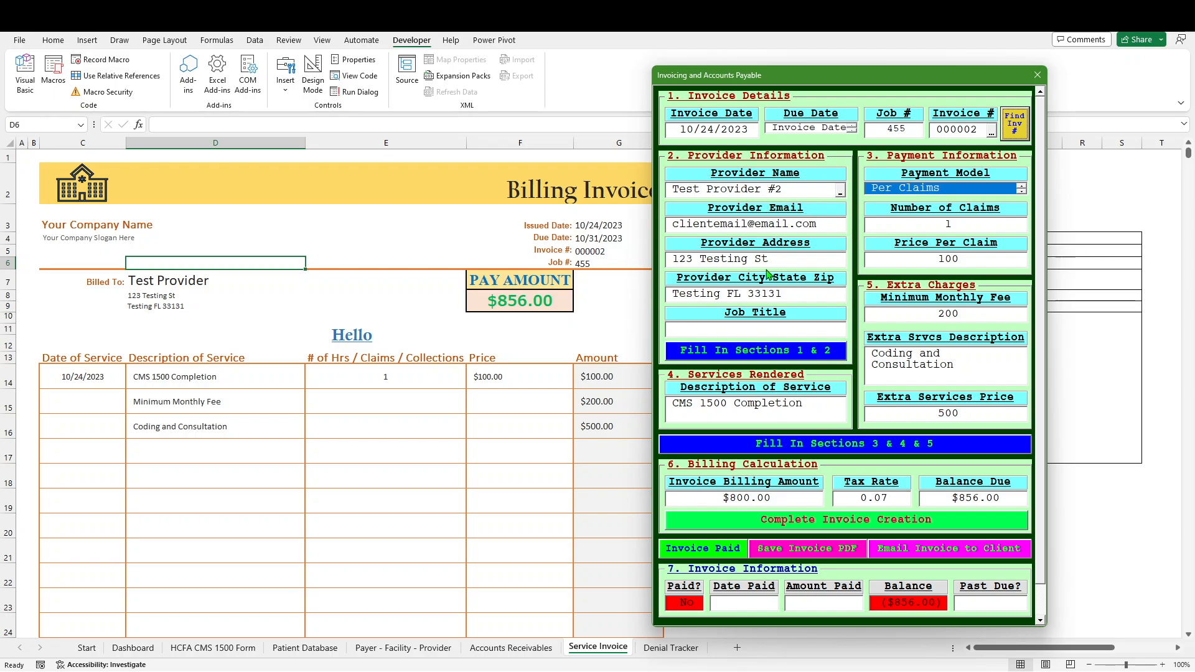
# Step: Mark invoice 000002 paid with a 900 payment and acknowledge the 44 client credit
pyautogui.click(696, 549)
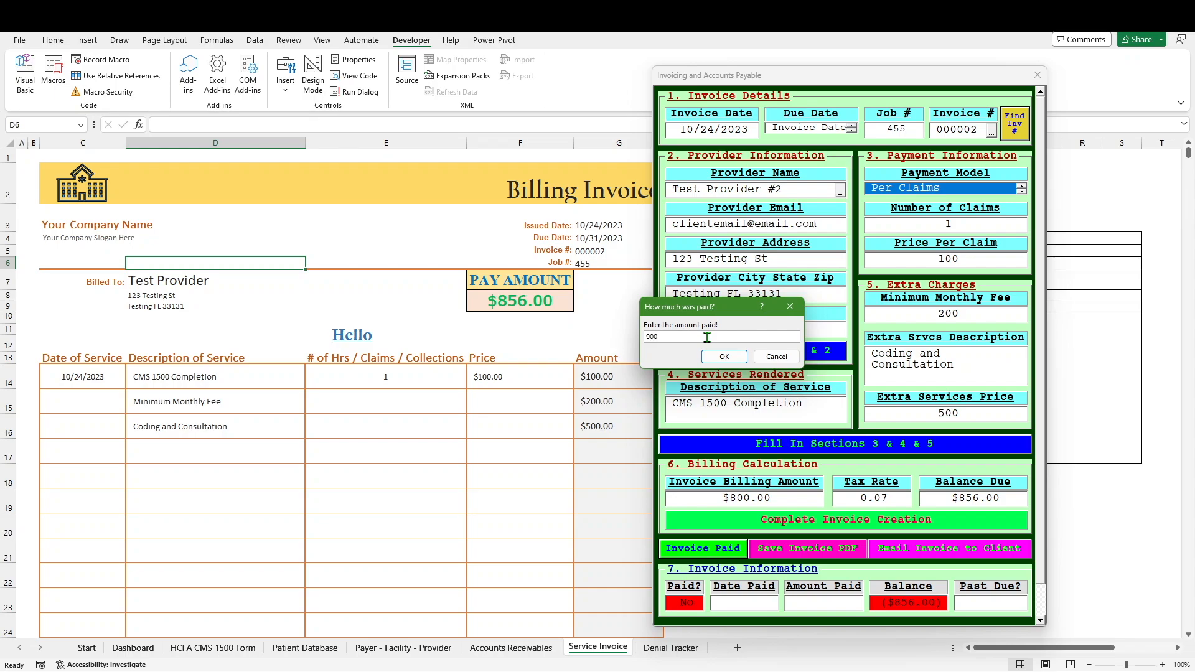
pyautogui.click(724, 357)
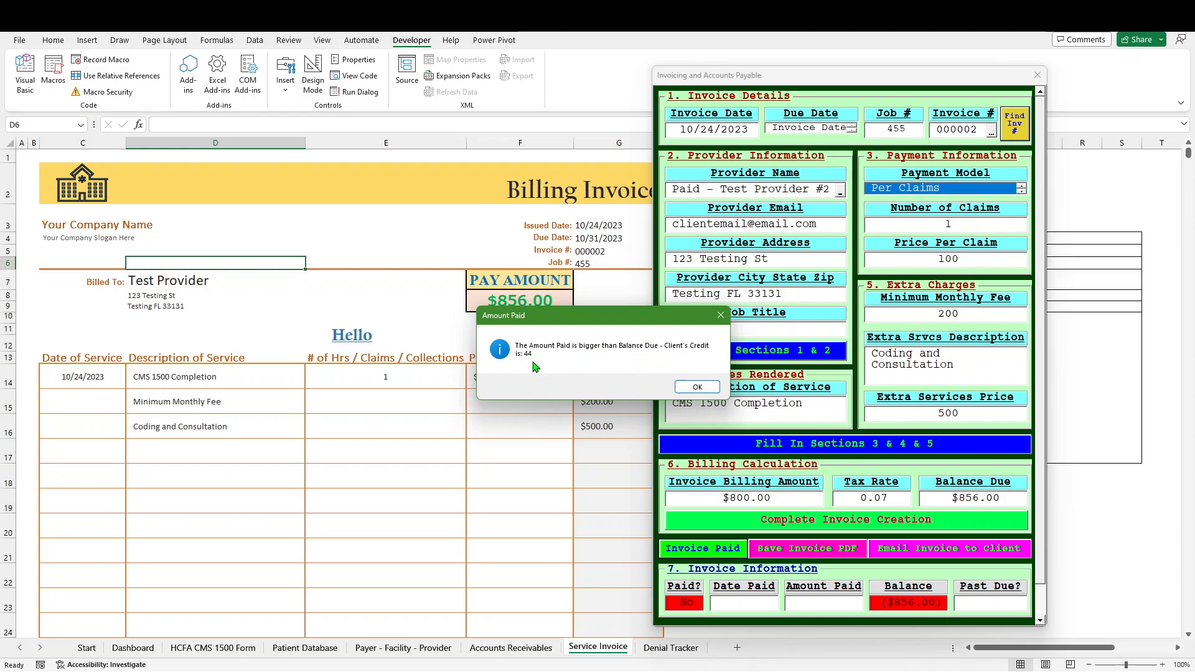
pyautogui.click(685, 388)
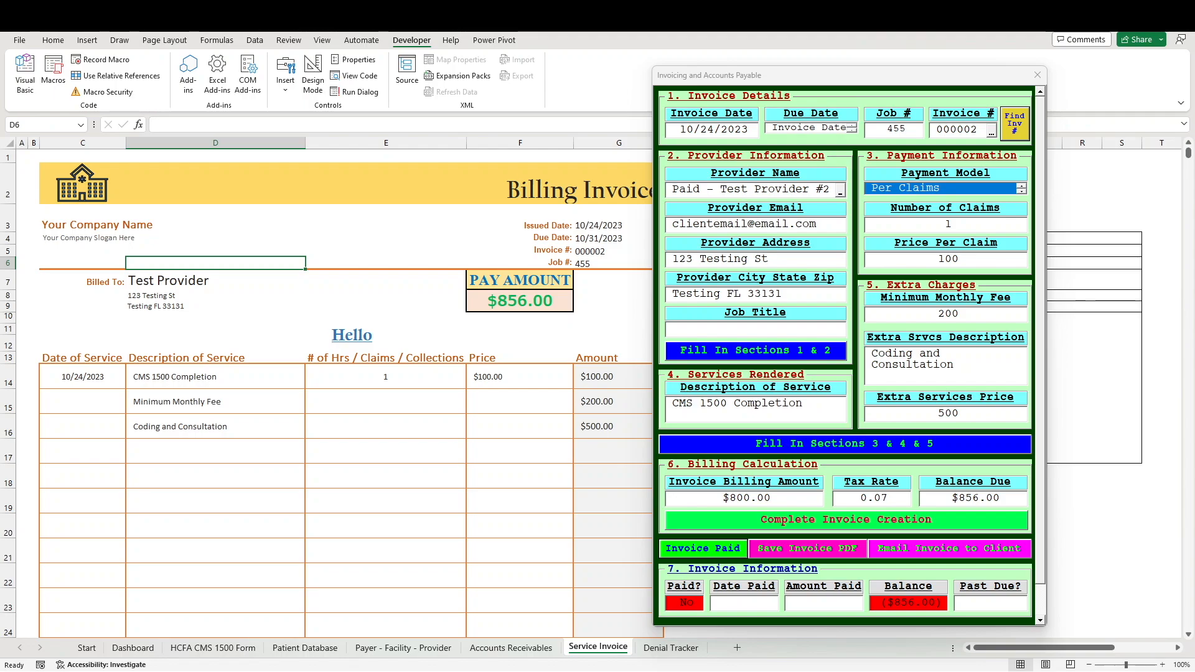
# Step: Close the Invoicing and Accounts Payable form and select the Hello heading cell
pyautogui.click(1037, 75)
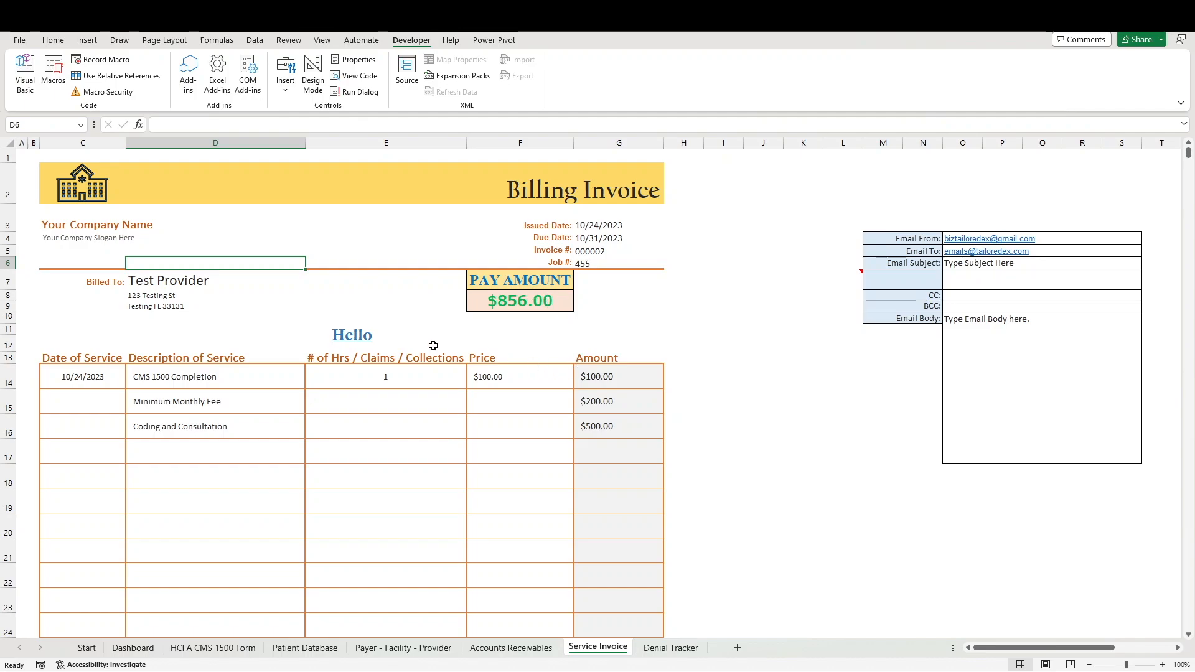
pyautogui.click(360, 338)
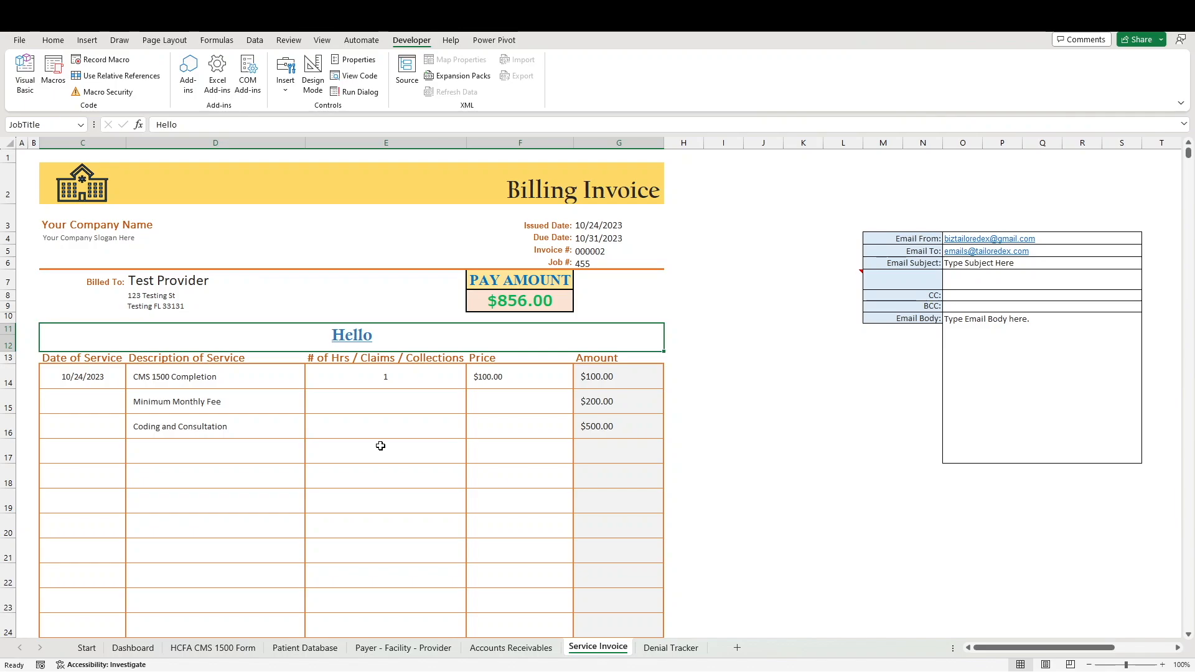
# Step: Scroll down to the Sub Total, Tax, Credit and Total Provider Responsibility rows
pyautogui.scroll(-6, 380, 446)
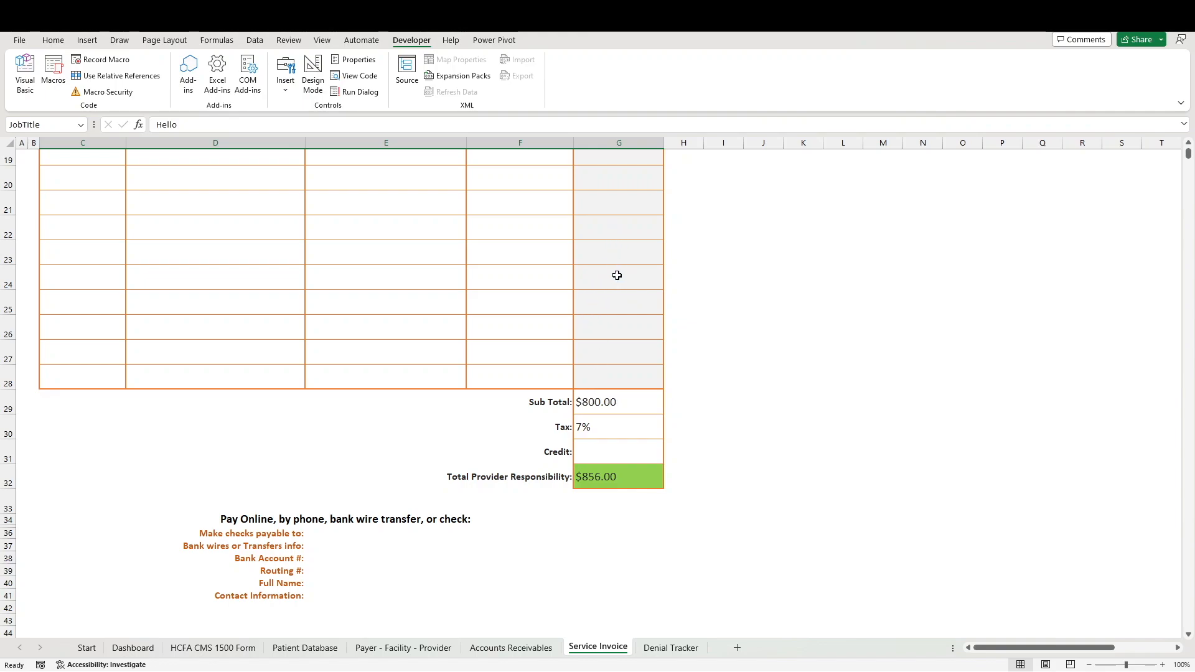
# Step: Enter 345 in Amount cell G23, lifting Sub Total to $1,145.00 and total to $1,225.15
pyautogui.click(612, 248)
pyautogui.click(621, 209)
pyautogui.press('Down')
pyautogui.press('Down')
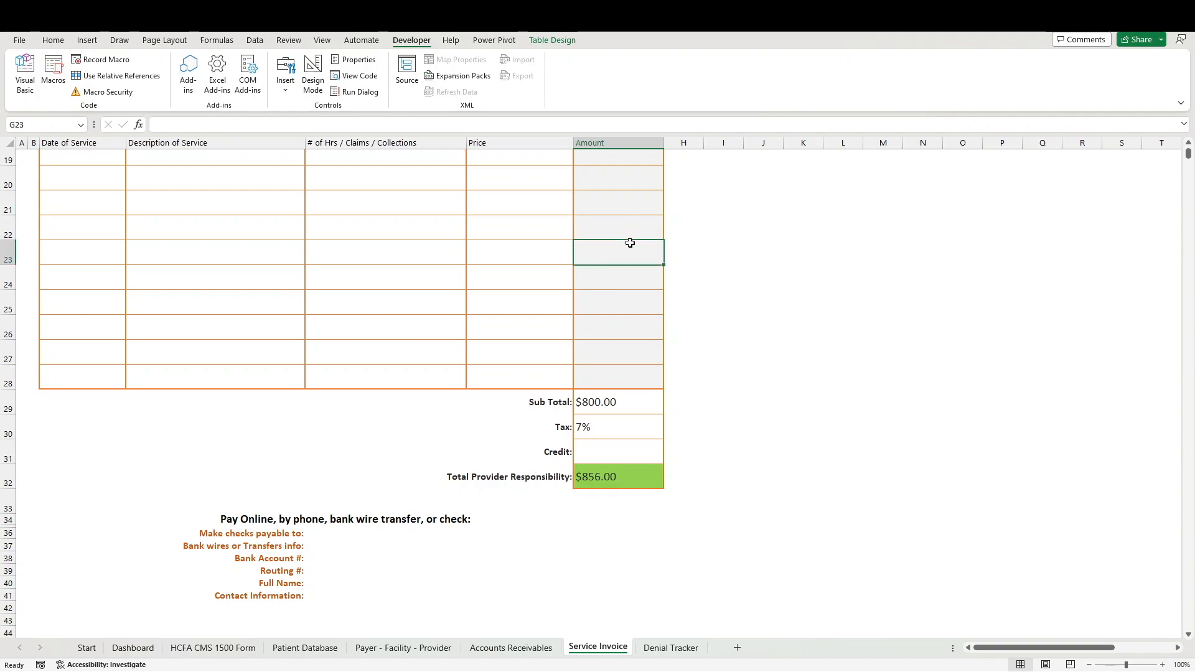
pyautogui.write('345')
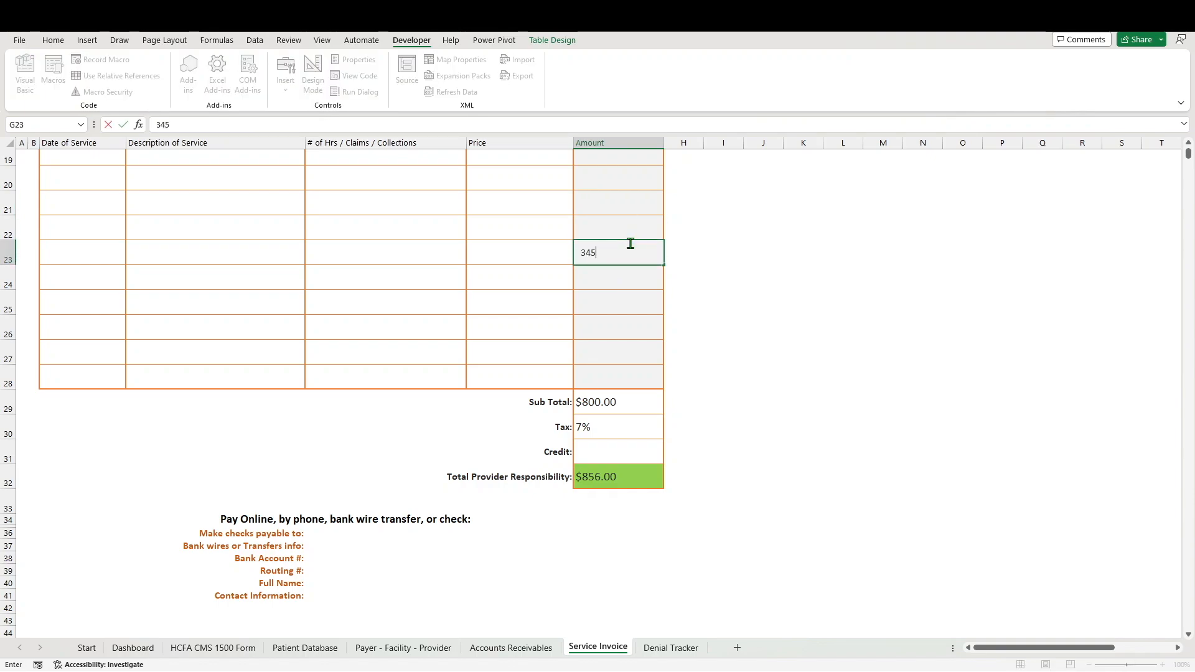
pyautogui.press('Return')
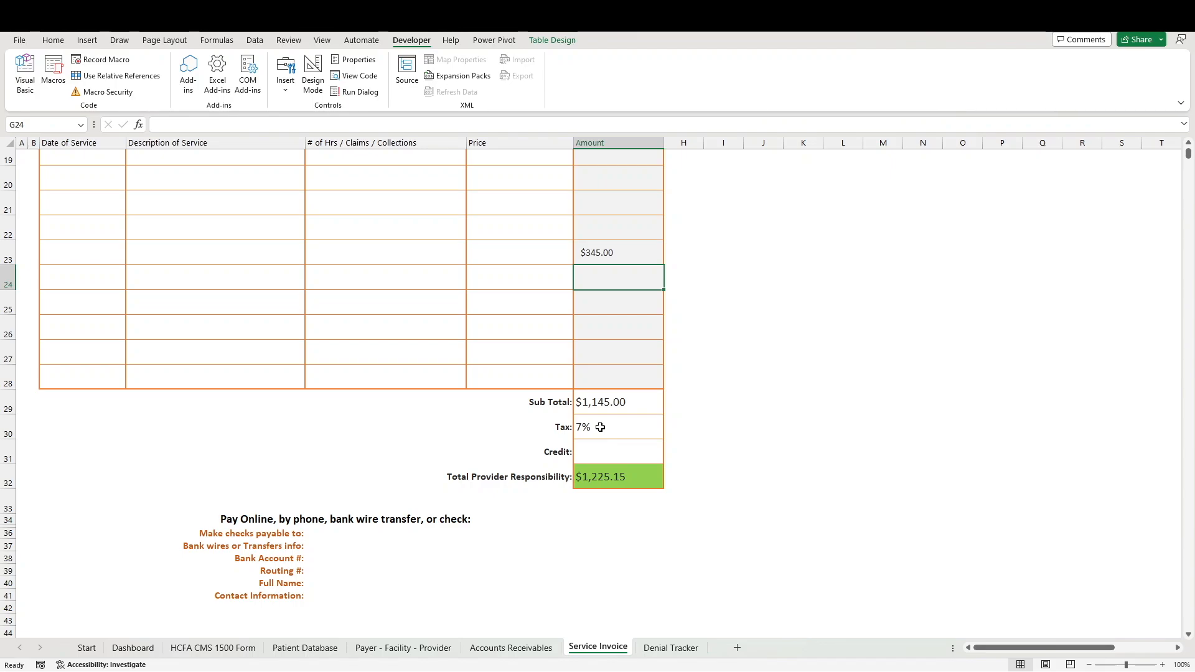
pyautogui.scroll(6, 542, 507)
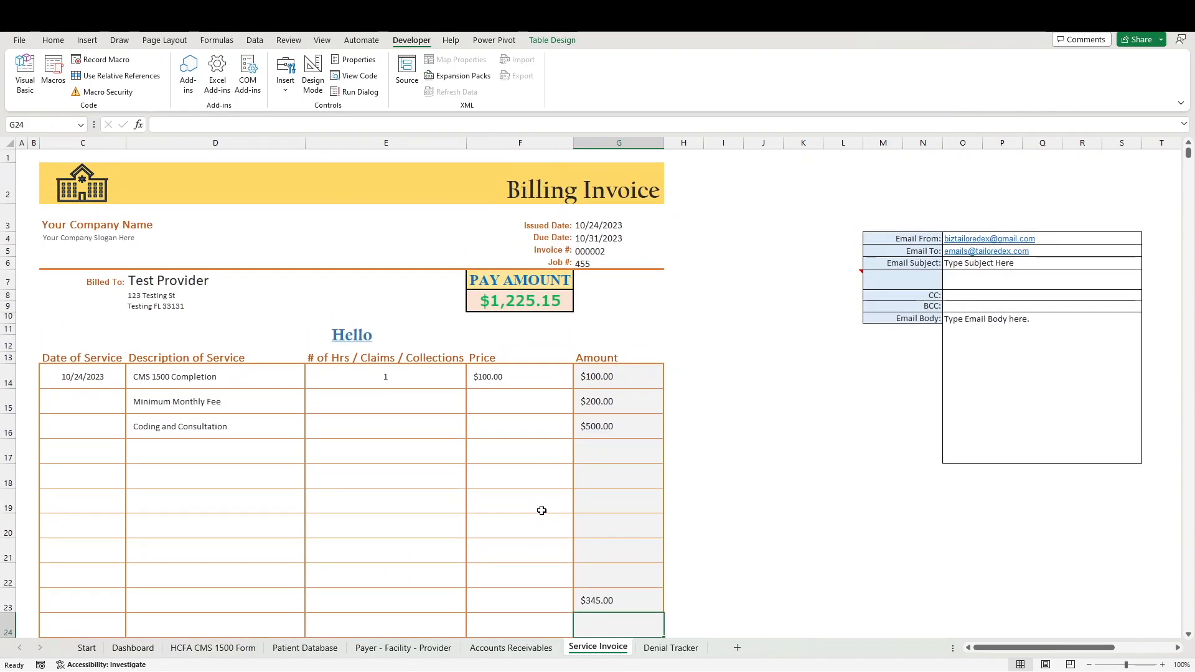
pyautogui.scroll(-6, 541, 507)
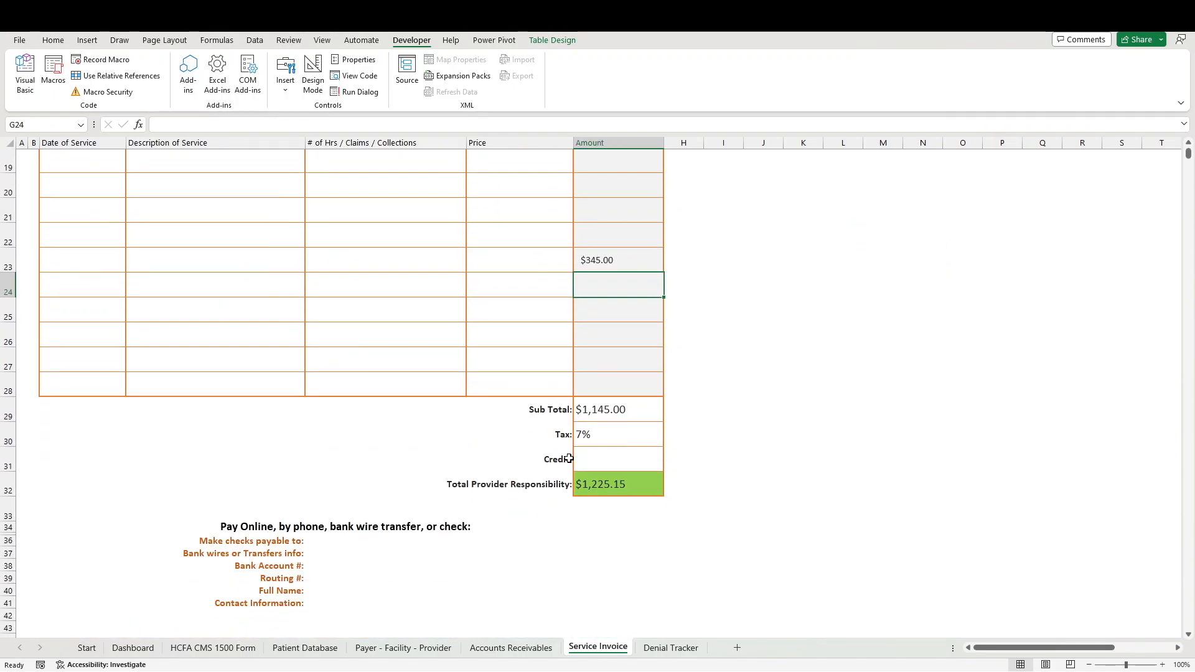
pyautogui.click(609, 459)
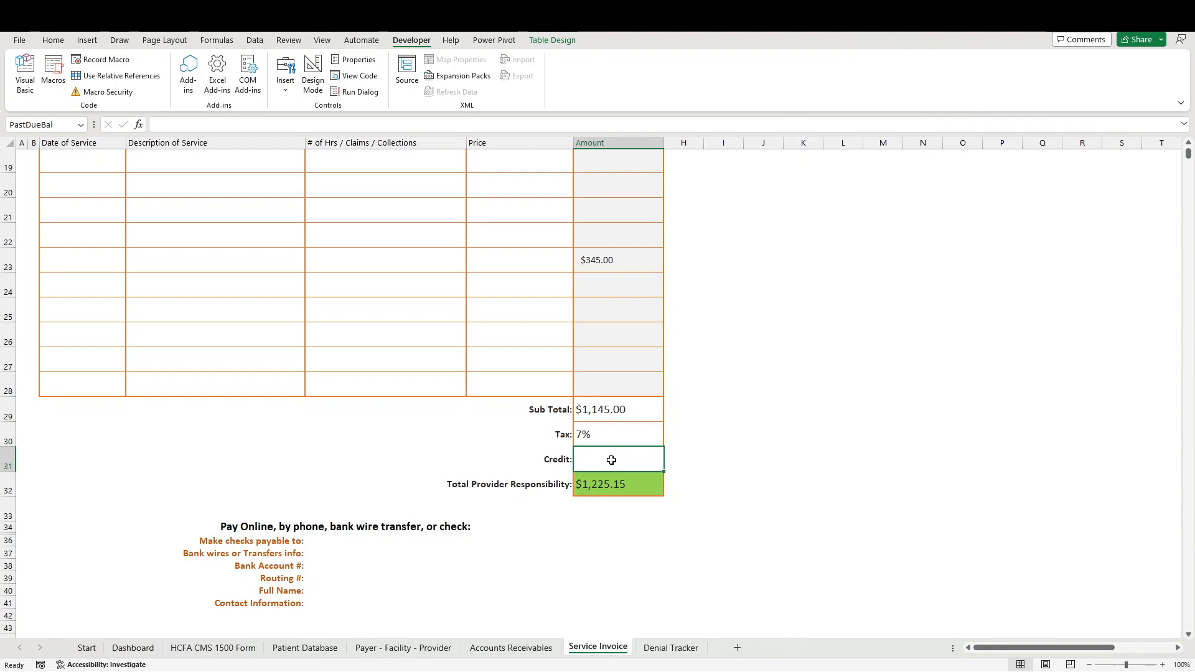
# Step: Enter -345 in the Credit cell so Pay Amount shows $2,101.15 with a past-due notice
pyautogui.write('-345')
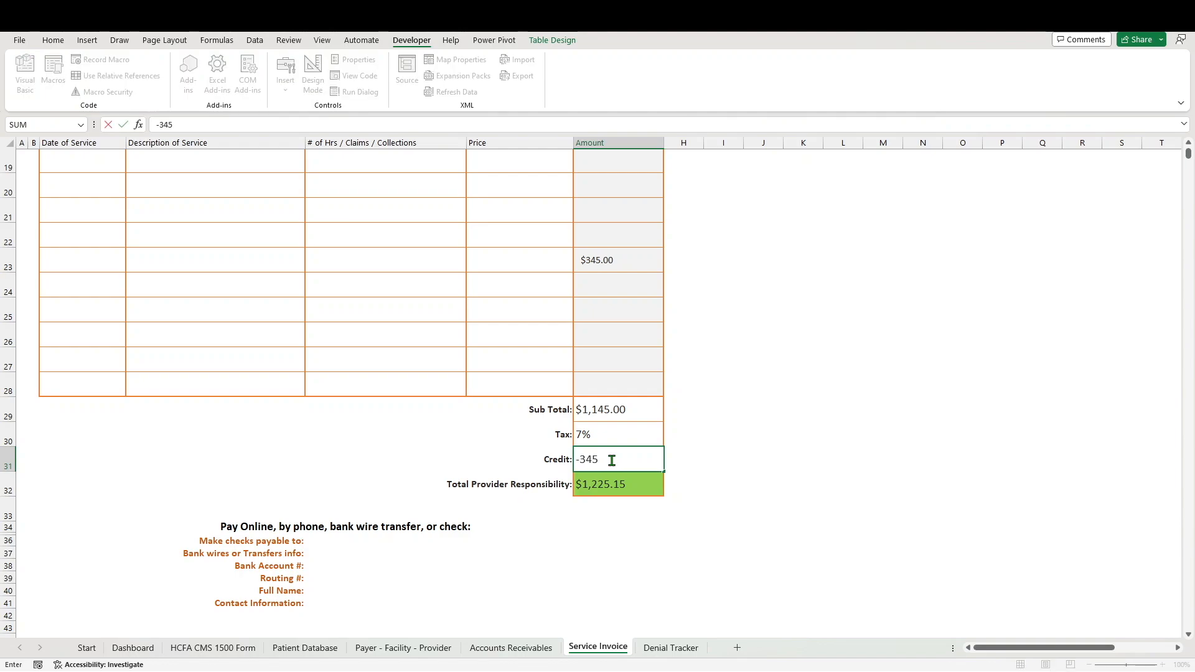
pyautogui.press('Return')
pyautogui.press('Up')
pyautogui.press('Up')
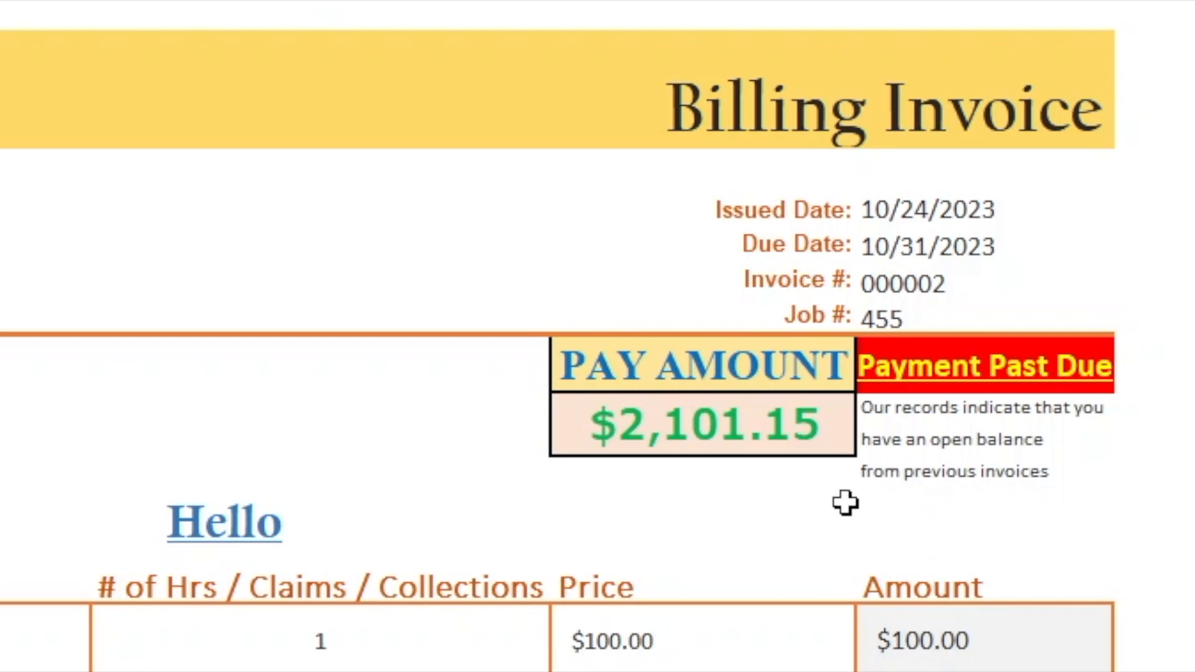
pyautogui.scroll(-8, 853, 510)
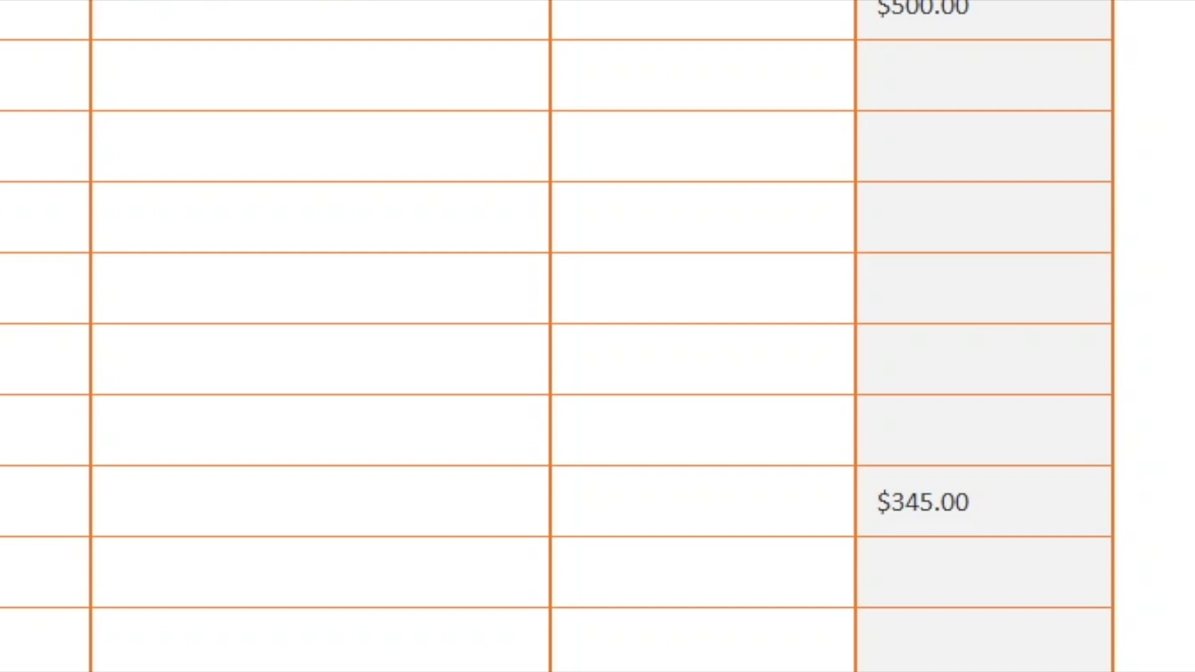
pyautogui.scroll(-2, 597, 336)
pyautogui.scroll(8, 597, 336)
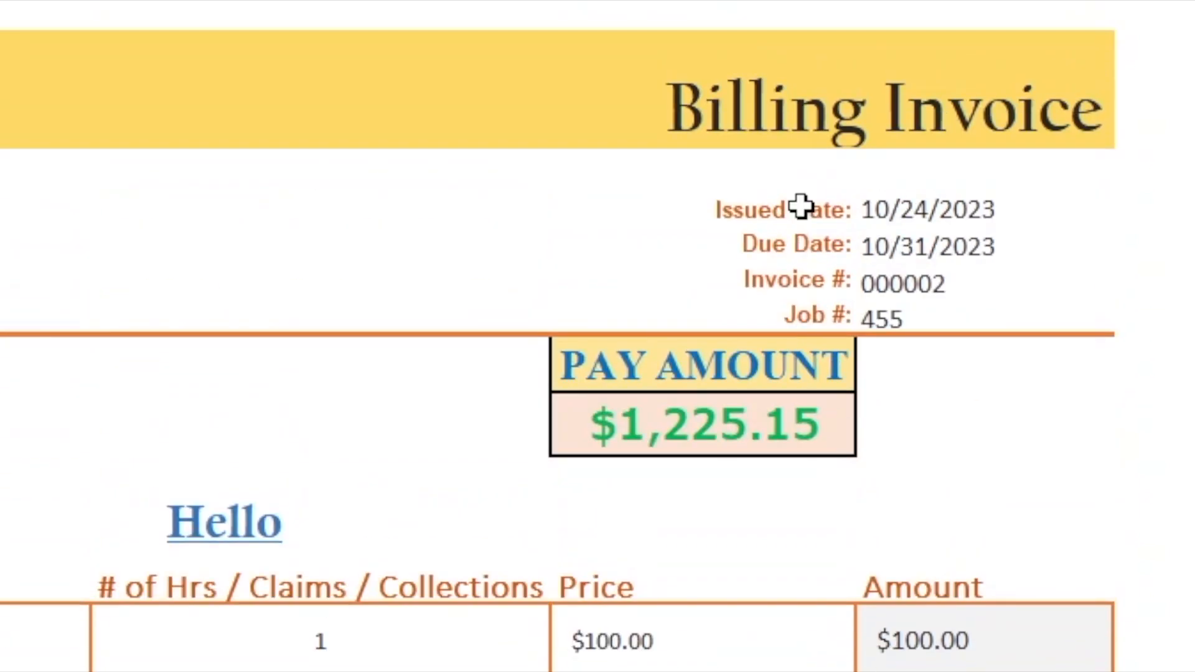
pyautogui.scroll(-8, 957, 380)
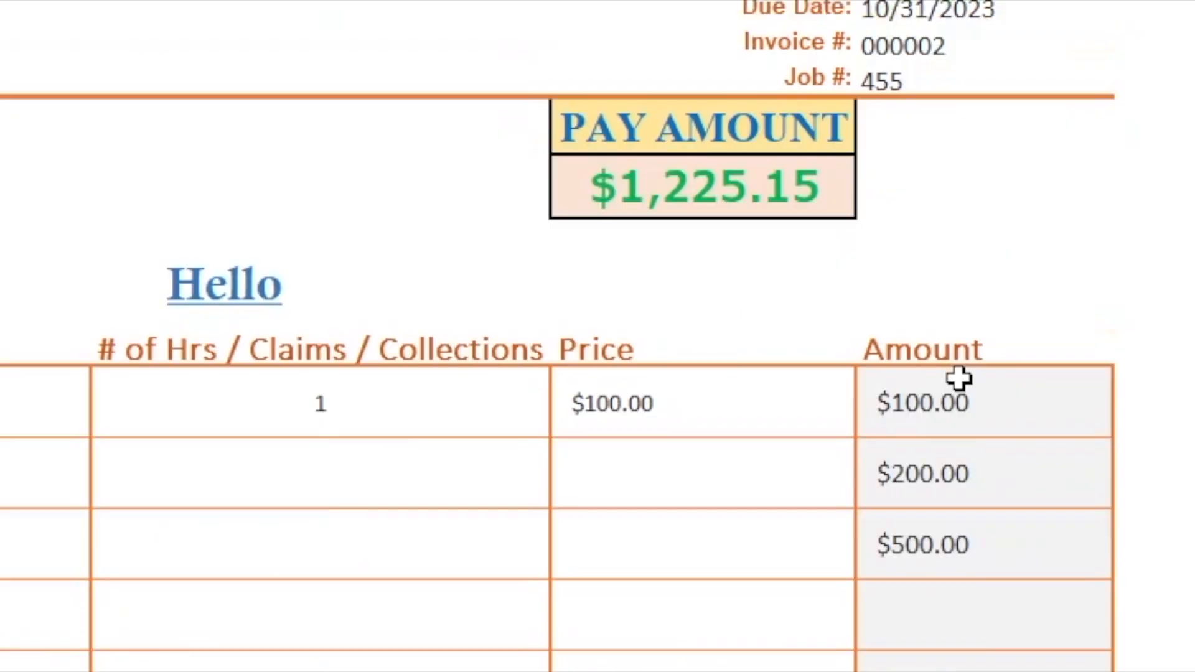
pyautogui.scroll(-2, 957, 380)
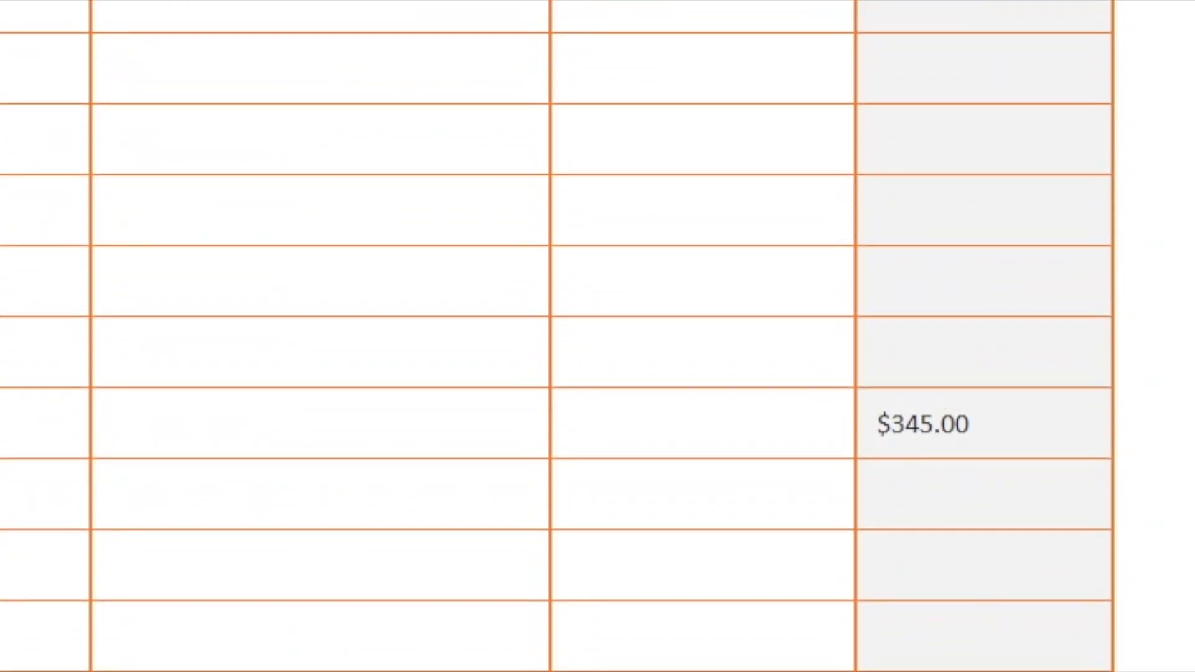
pyautogui.scroll(10, 597, 336)
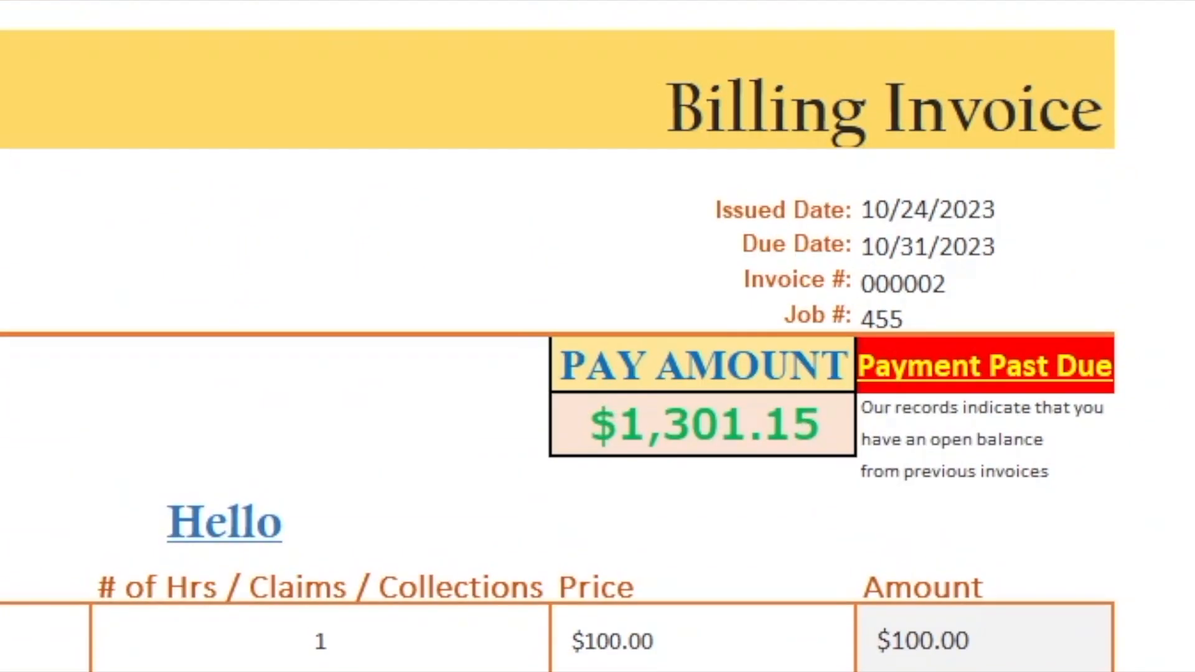
pyautogui.scroll(-12, 597, 336)
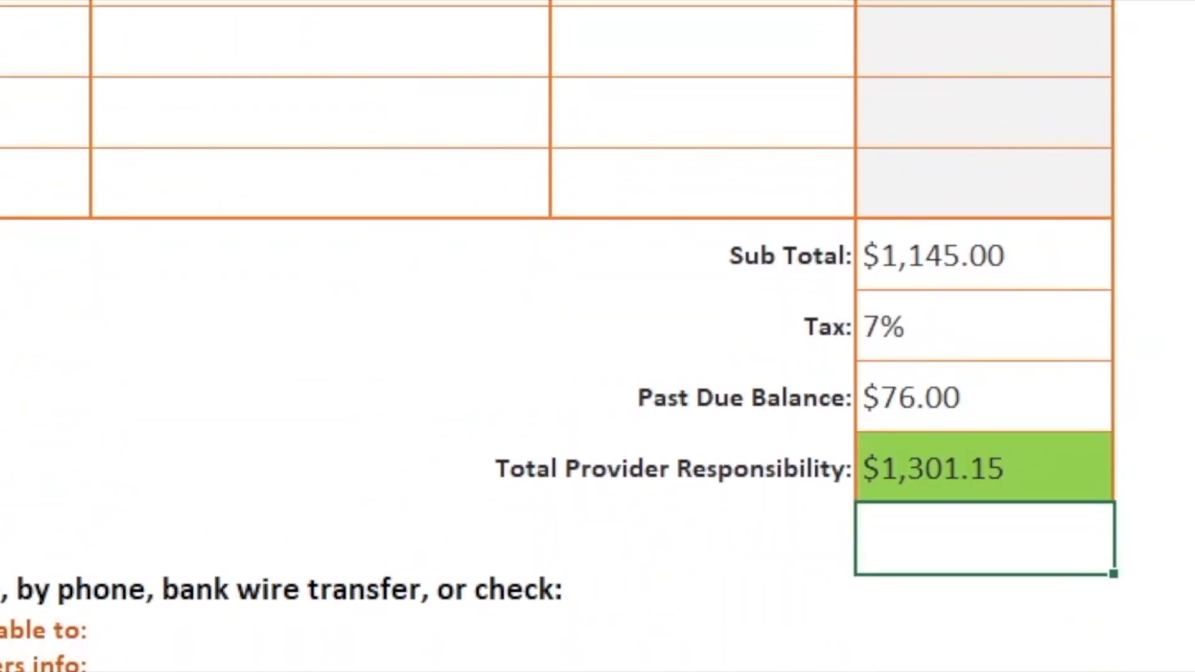
pyautogui.scroll(-1, 598, 336)
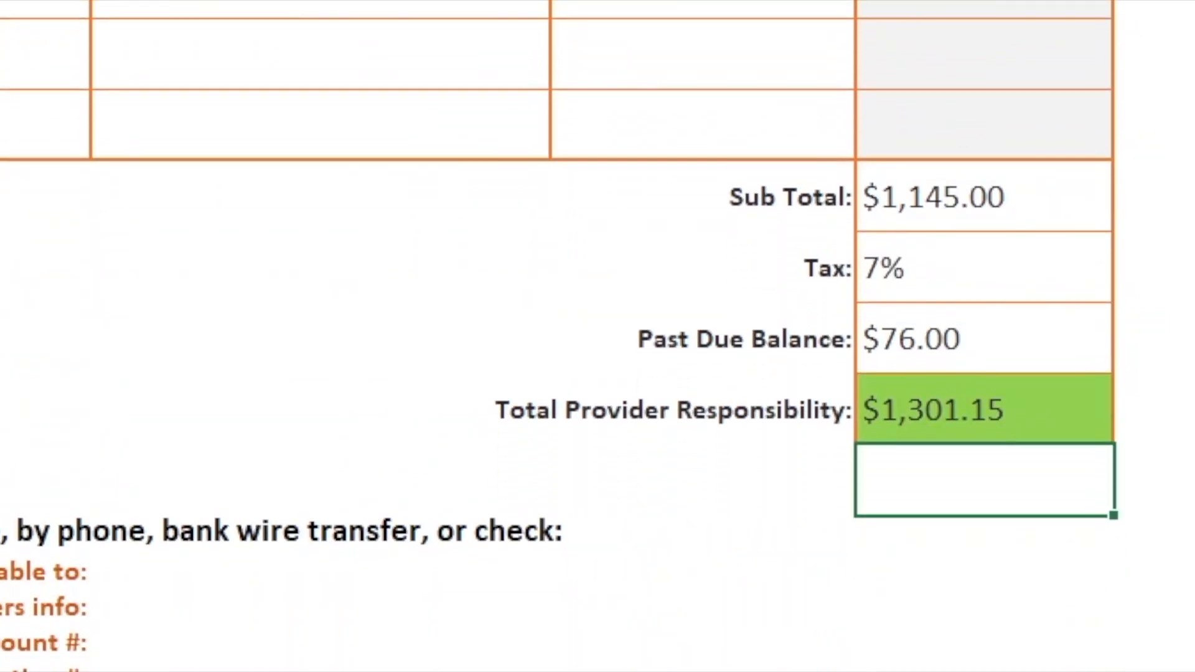
pyautogui.scroll(12, 598, 336)
pyautogui.scroll(-8, 597, 336)
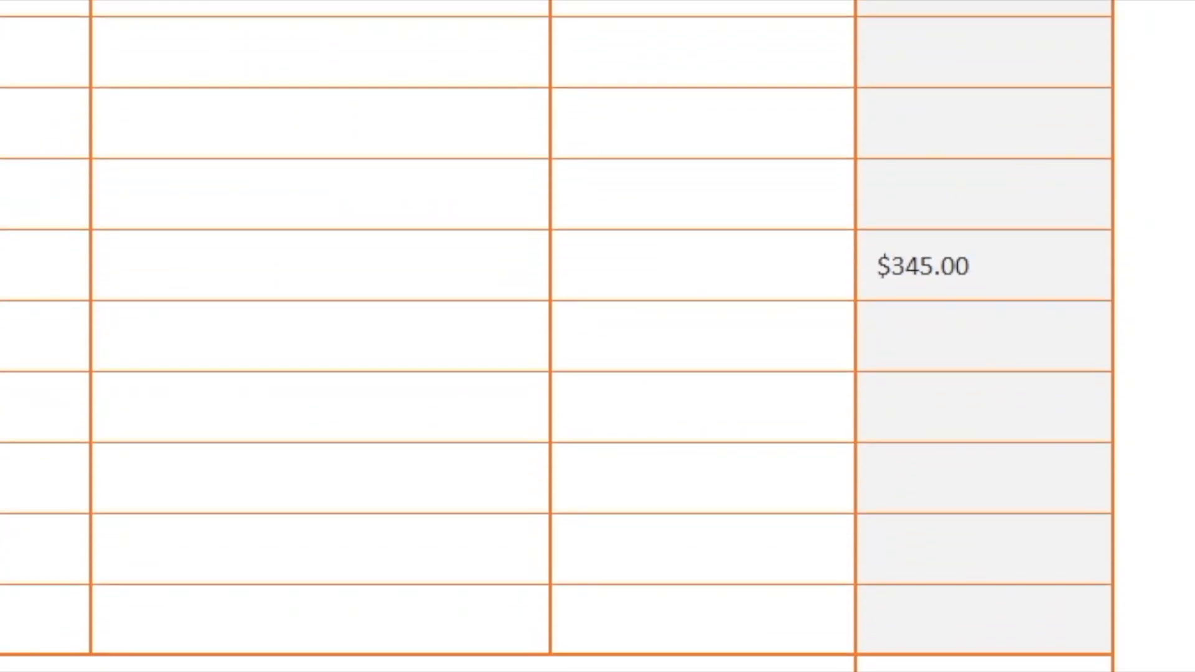
pyautogui.scroll(-1, 598, 336)
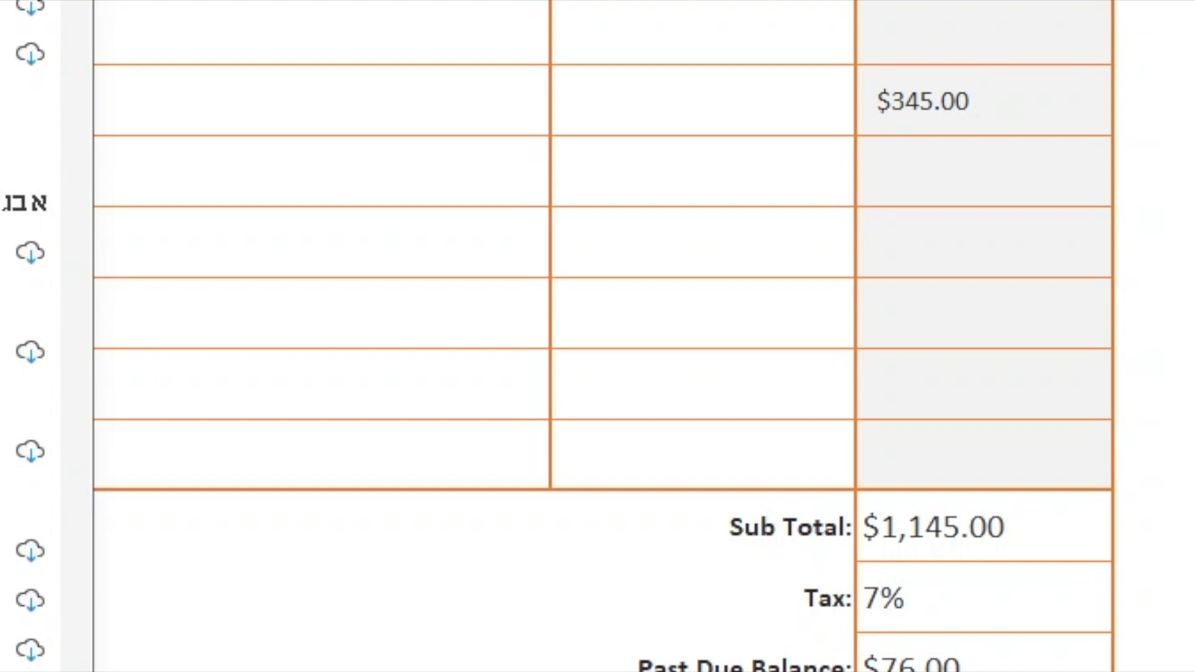
# Step: Close the font list and colour palette unchanged and scroll back to the top of the sheet
pyautogui.scroll(-5, 25, 600)
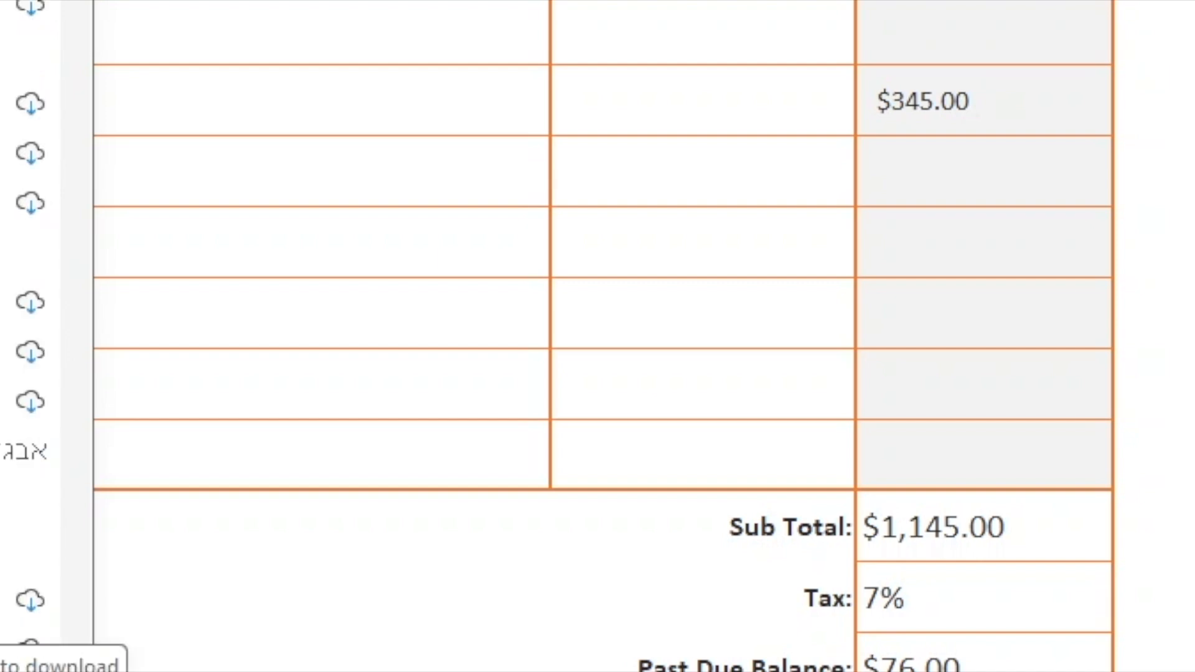
pyautogui.scroll(-4, 25, 584)
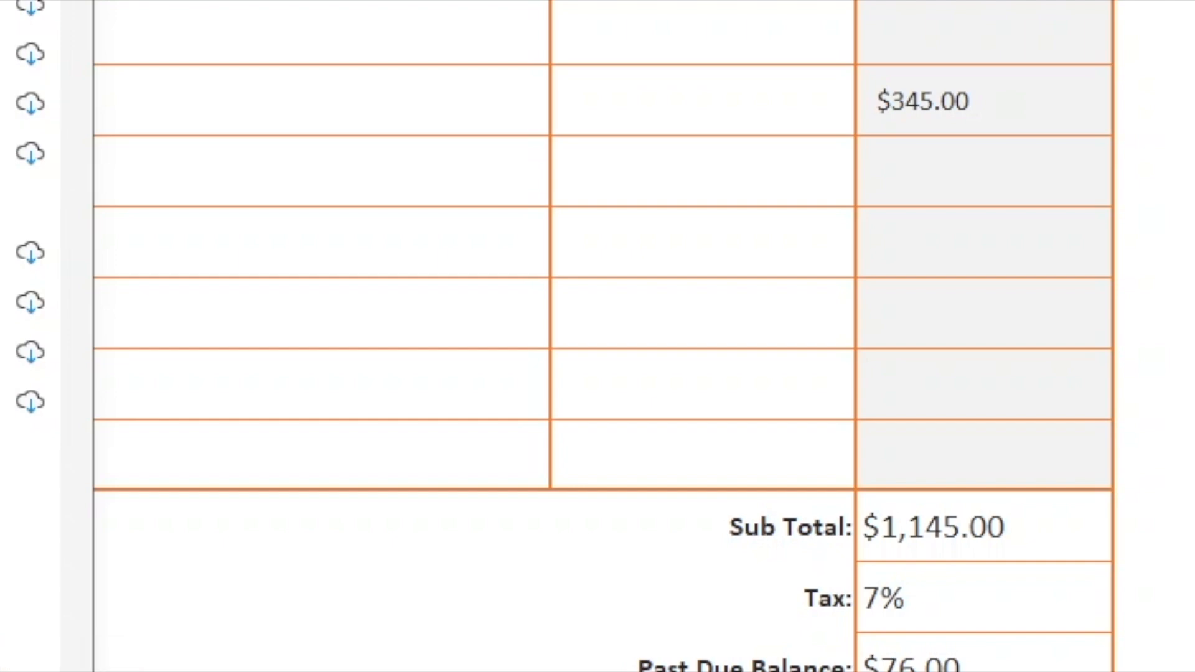
pyautogui.press('Escape')
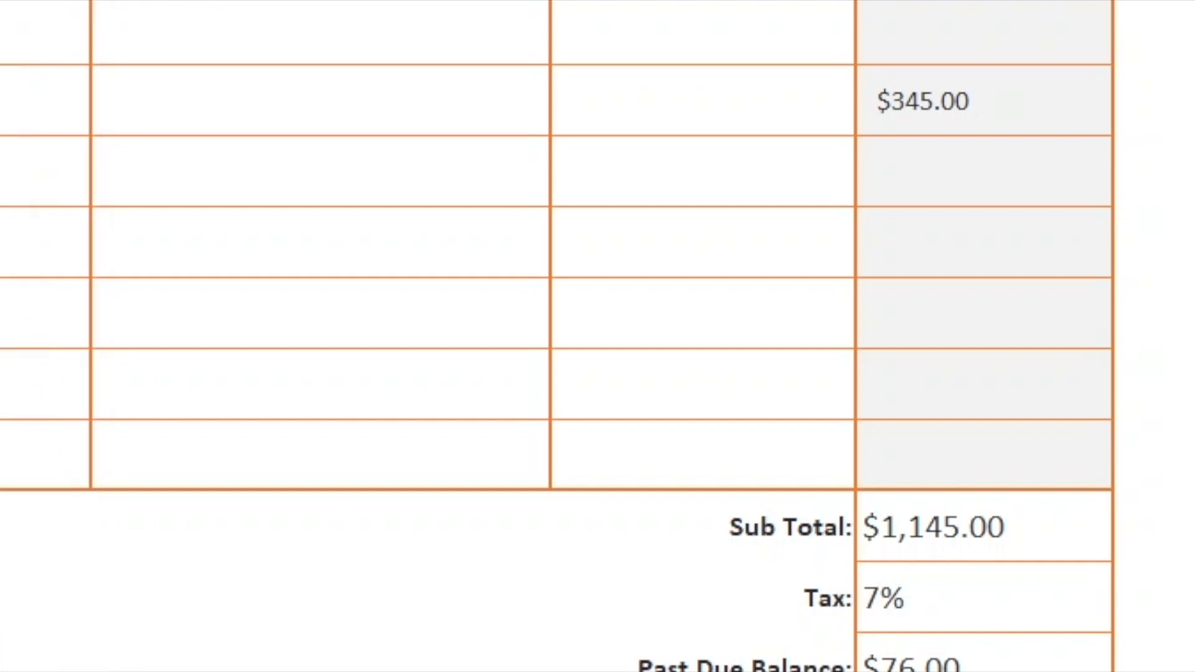
pyautogui.click(2, 2)
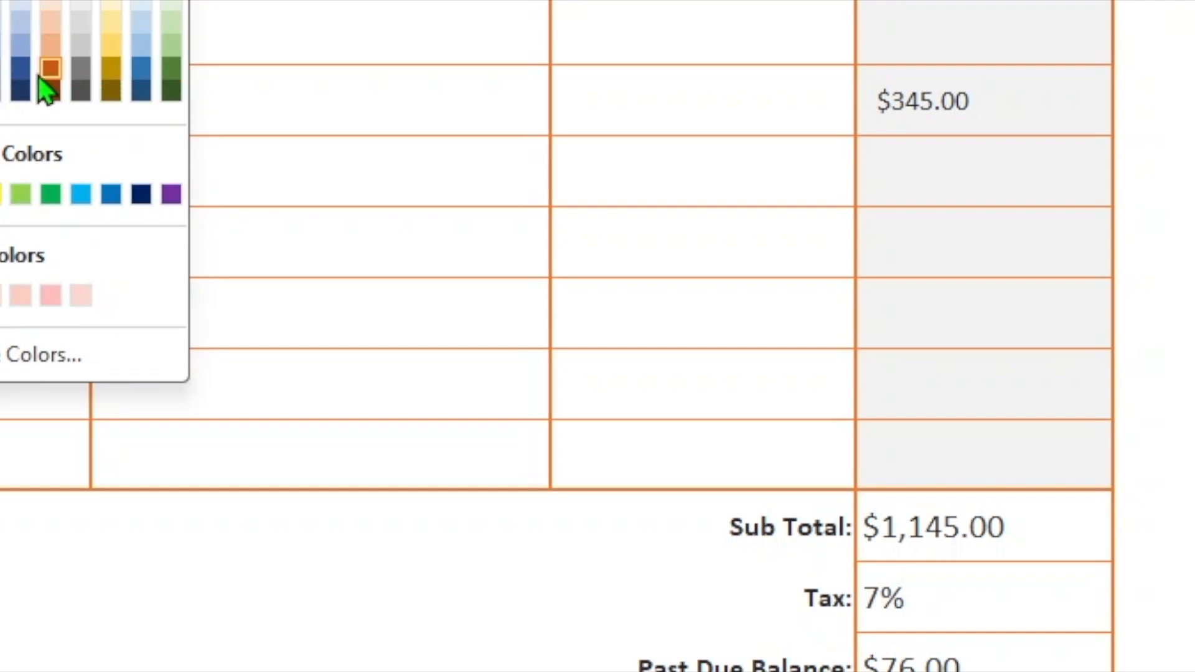
pyautogui.press('Escape')
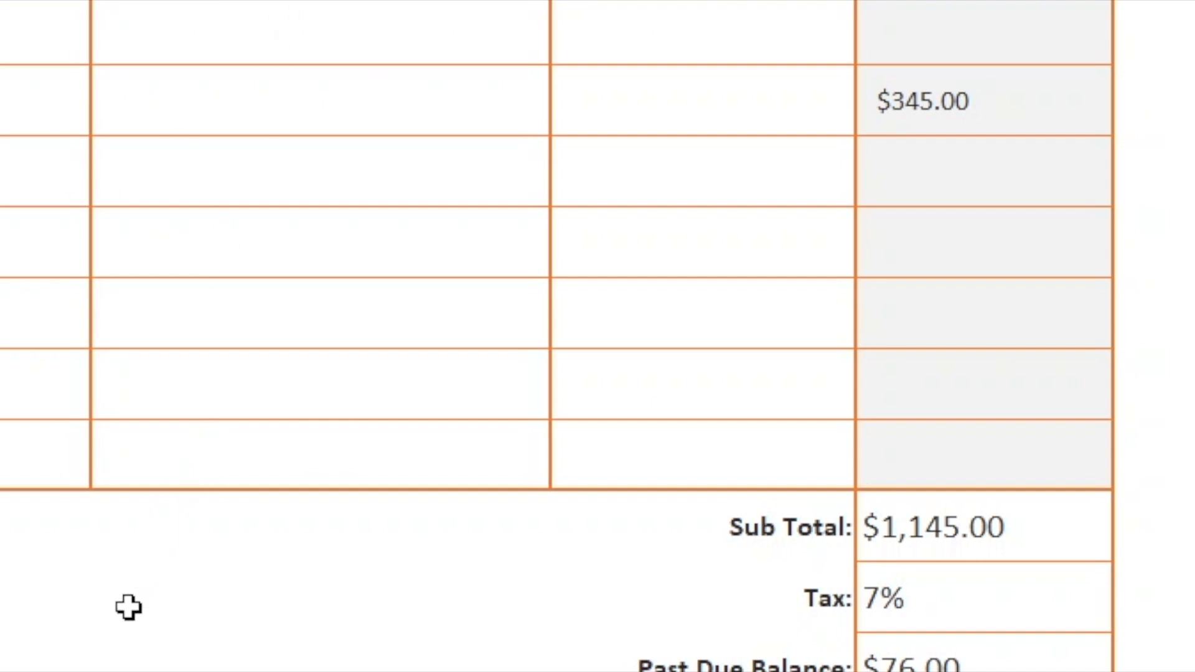
pyautogui.scroll(5, 128, 608)
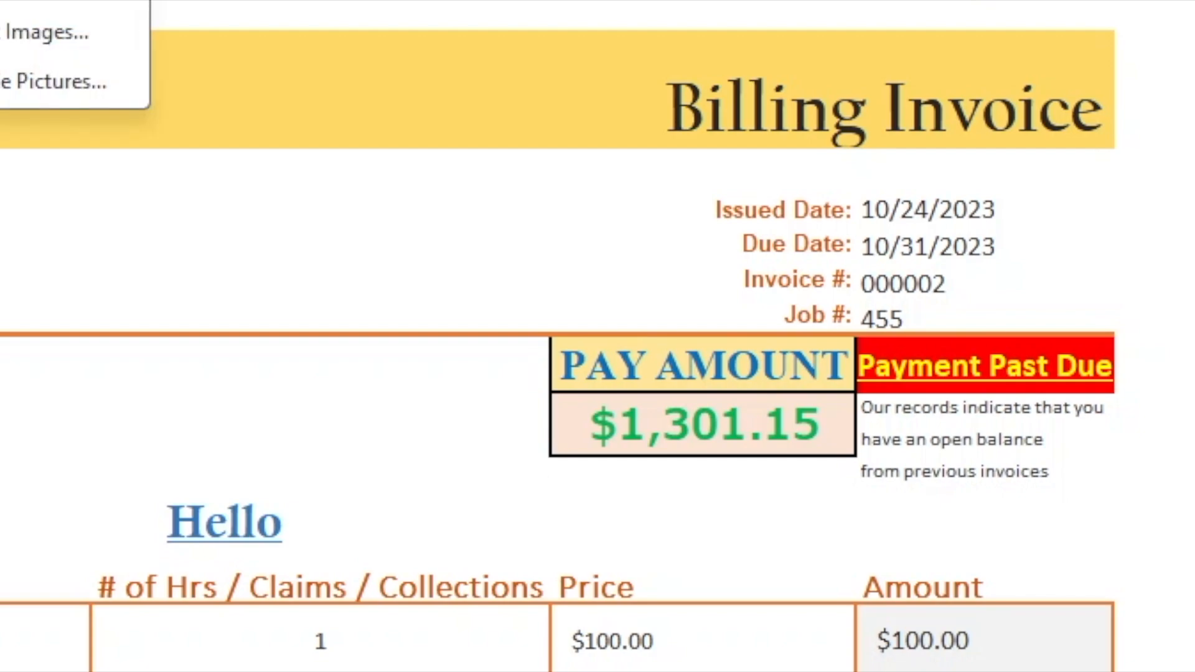
# Step: Insert the company logo PNG file from this device into the invoice sheet
pyautogui.click(2, 3)
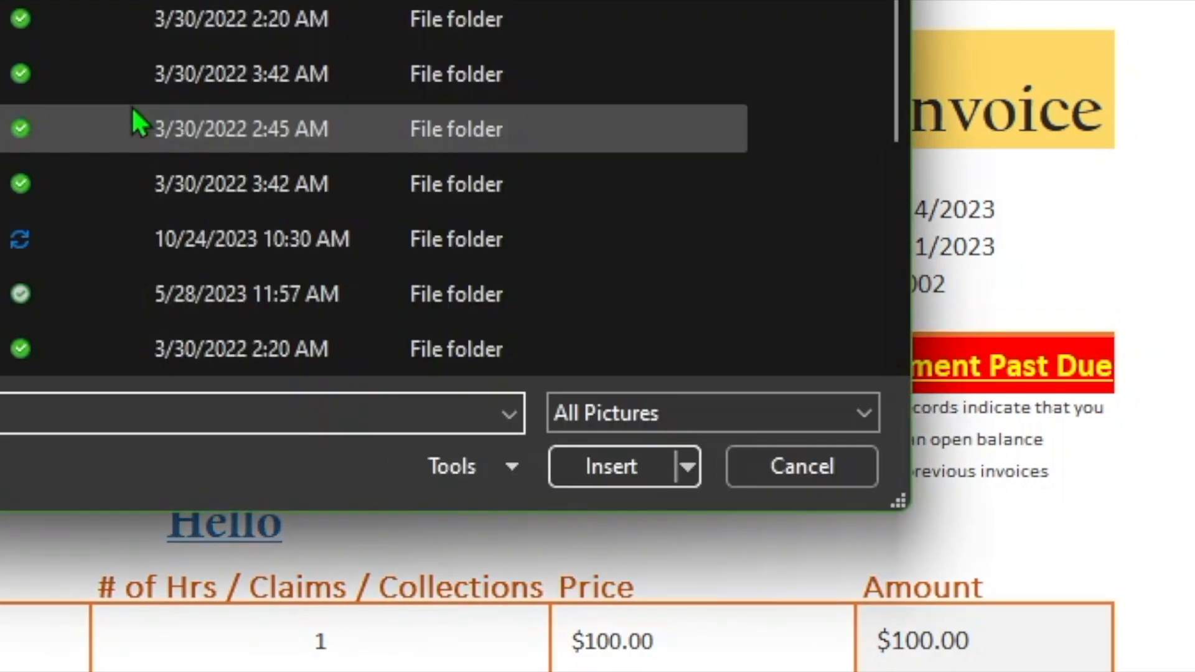
pyautogui.scroll(-3, 373, 184)
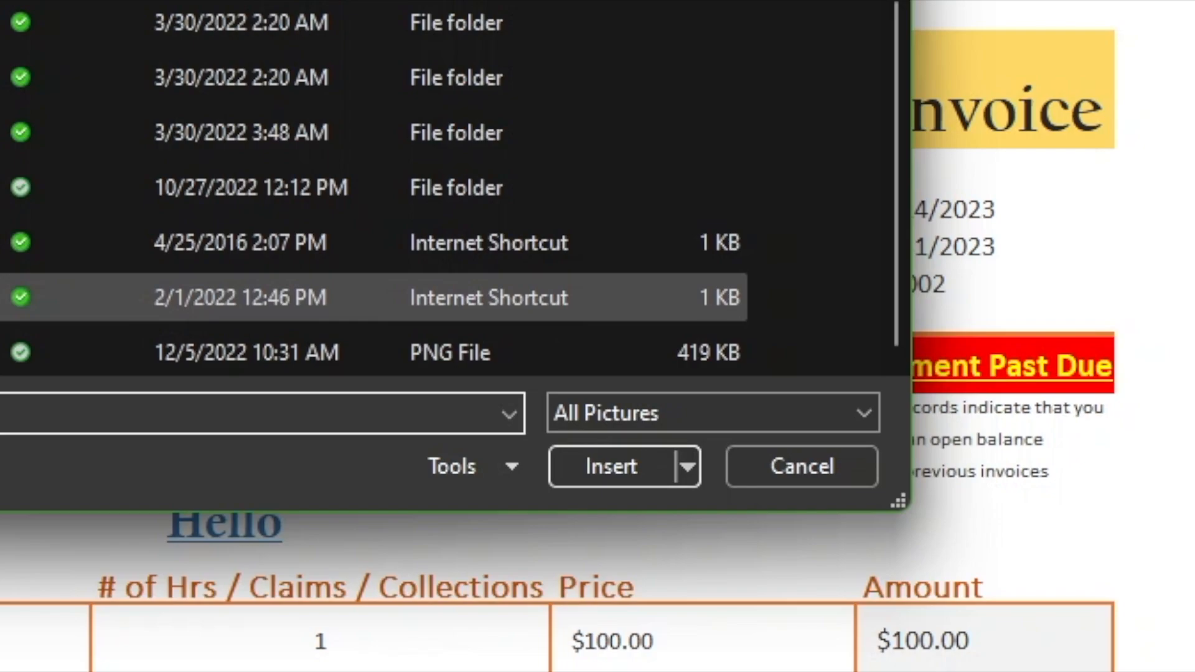
pyautogui.click(2, 353)
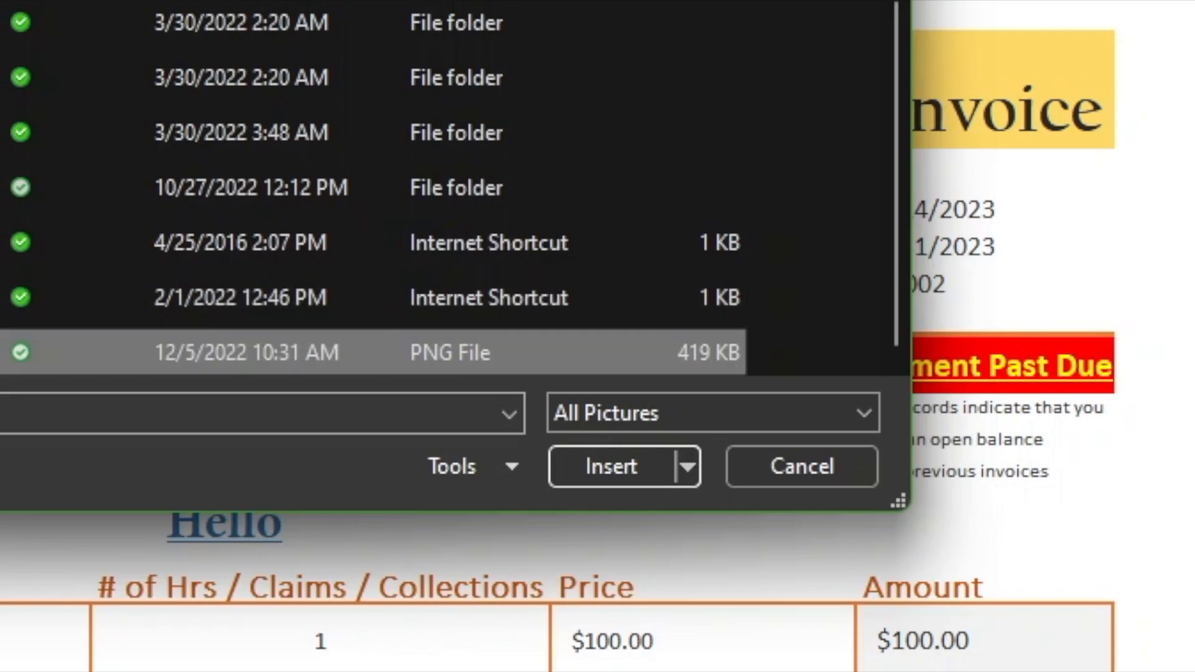
pyautogui.click(621, 468)
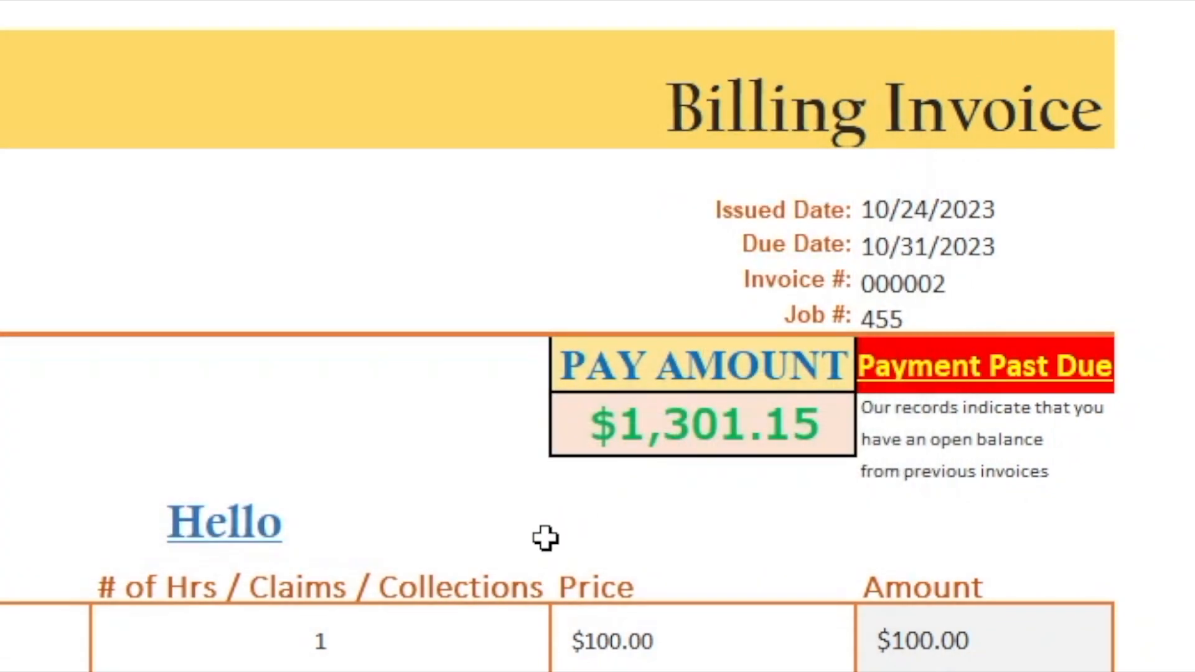
# Step: Shrink the logo and move it up over the totals section
pyautogui.scroll(-5, 545, 528)
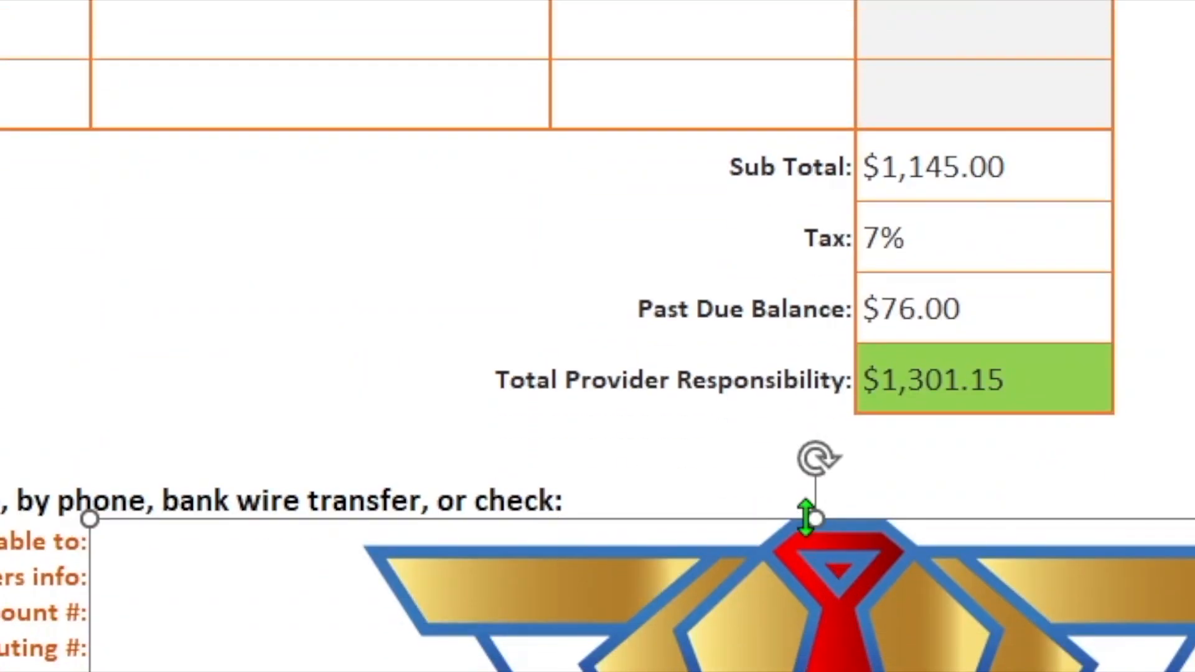
pyautogui.moveTo(823, 517); pyautogui.dragTo(821, 671)
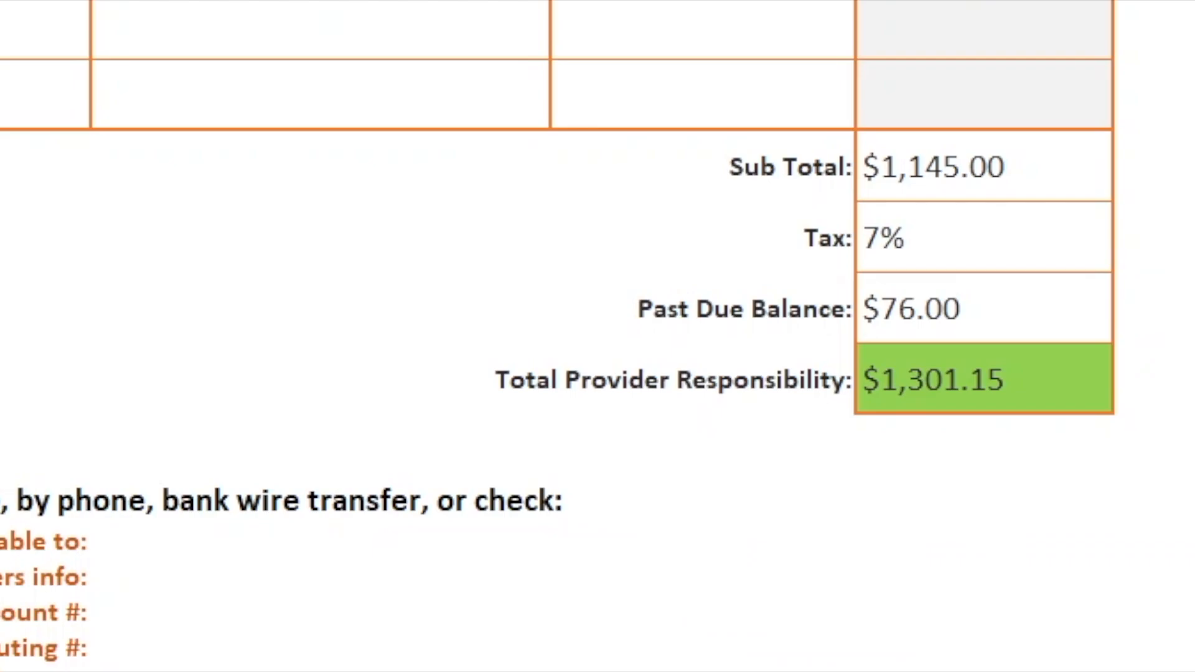
pyautogui.moveTo(704, 671); pyautogui.dragTo(704, 379)
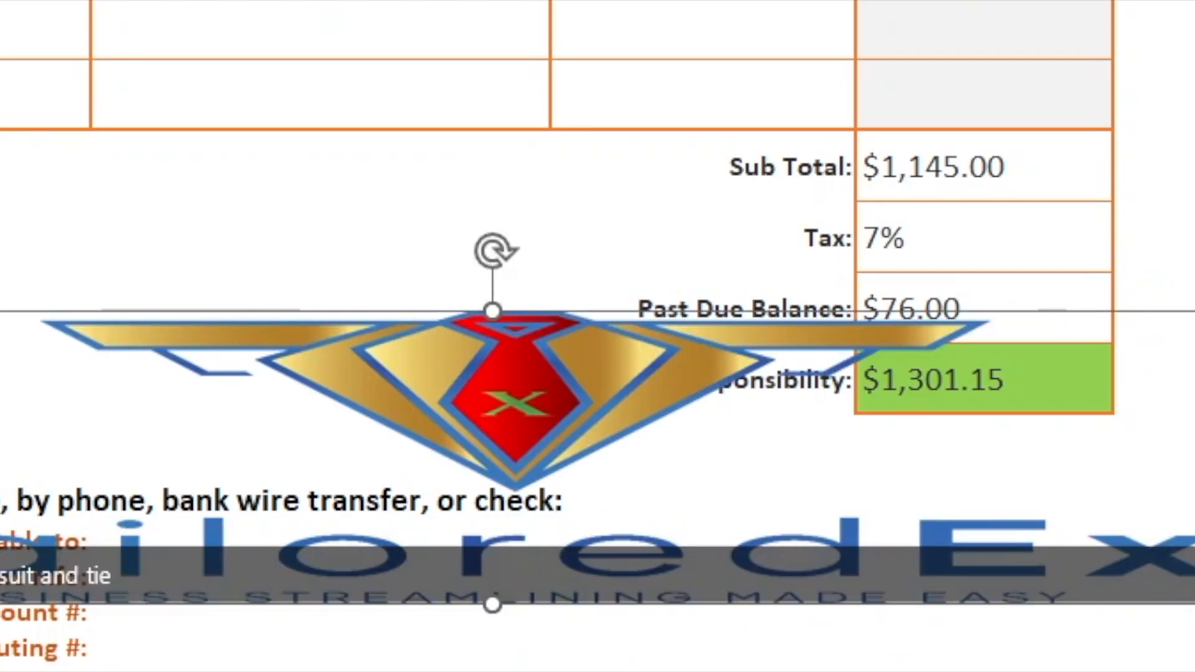
pyautogui.moveTo(1191, 464); pyautogui.dragTo(244, 560)
pyautogui.moveTo(12, 607); pyautogui.dragTo(107, 488)
pyautogui.scroll(-3, 125, 622)
pyautogui.scroll(10, 140, 660)
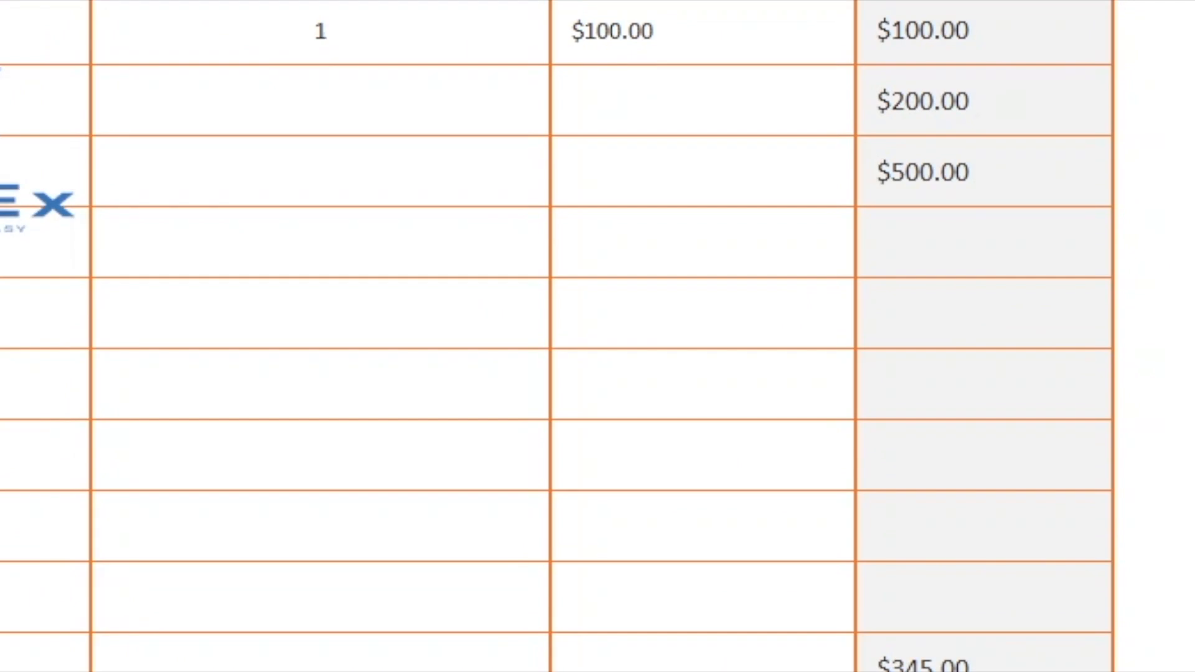
pyautogui.scroll(8, 560, 336)
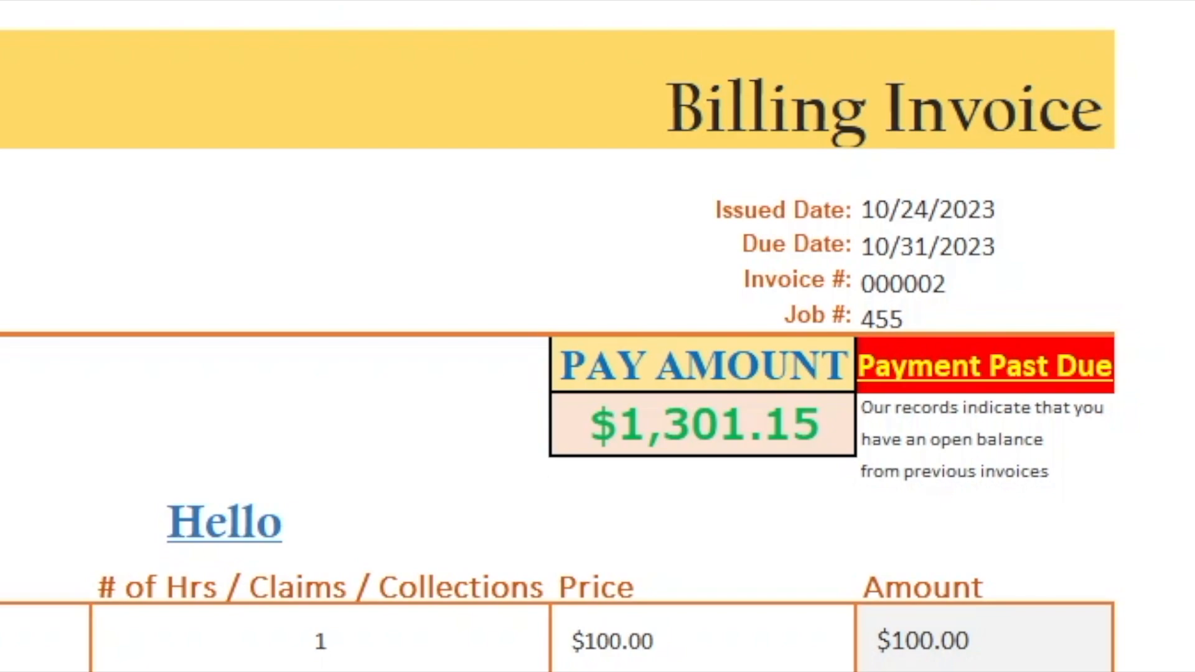
pyautogui.rightClick(10, 259)
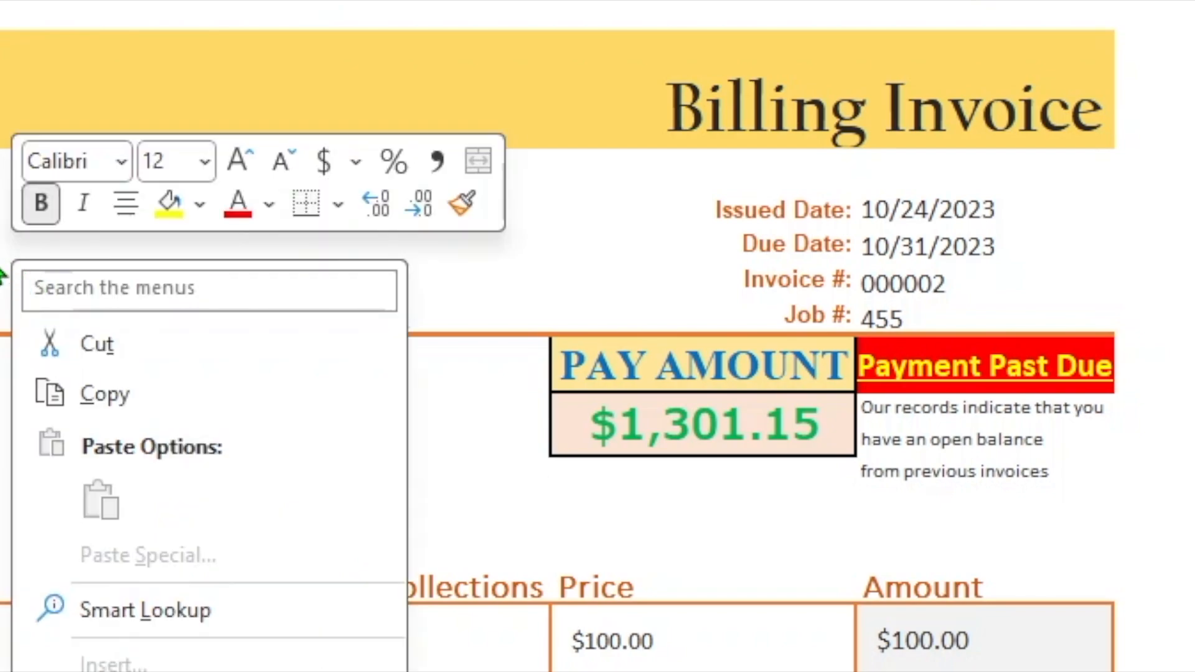
pyautogui.press('Escape')
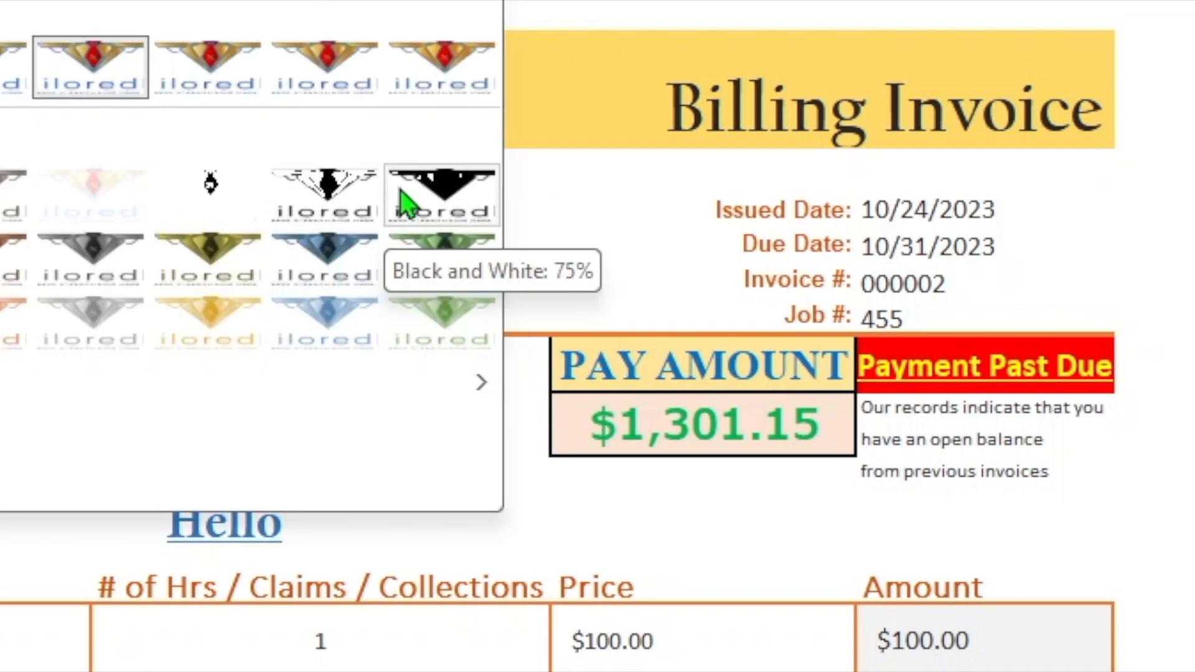
pyautogui.click(615, 200)
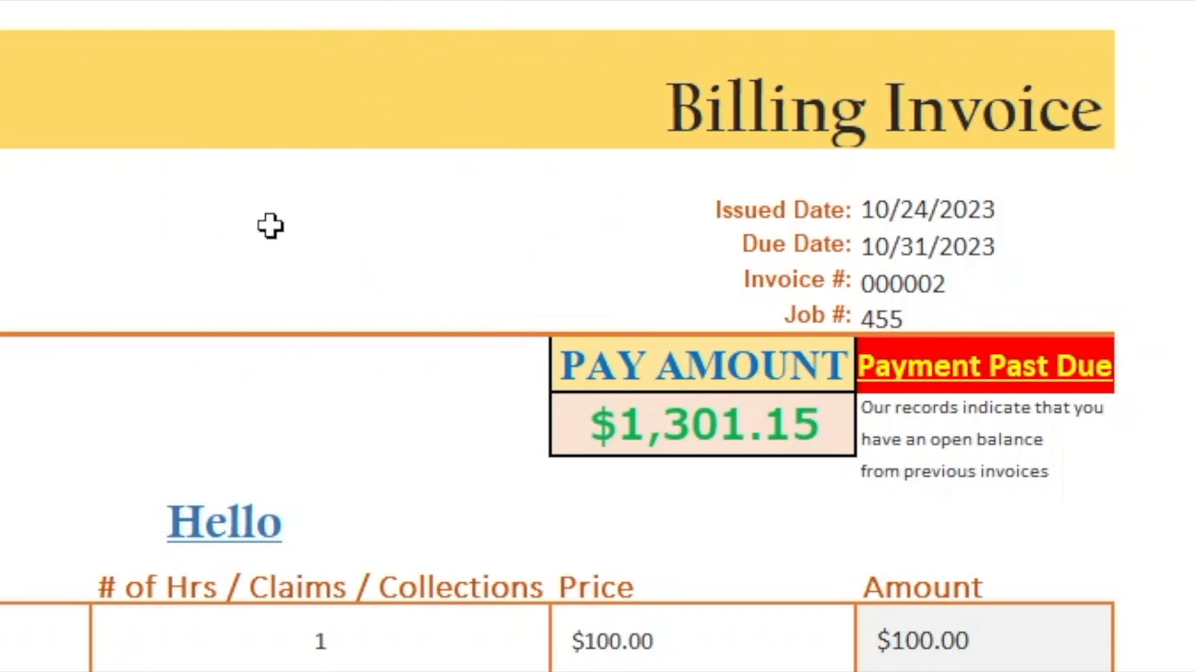